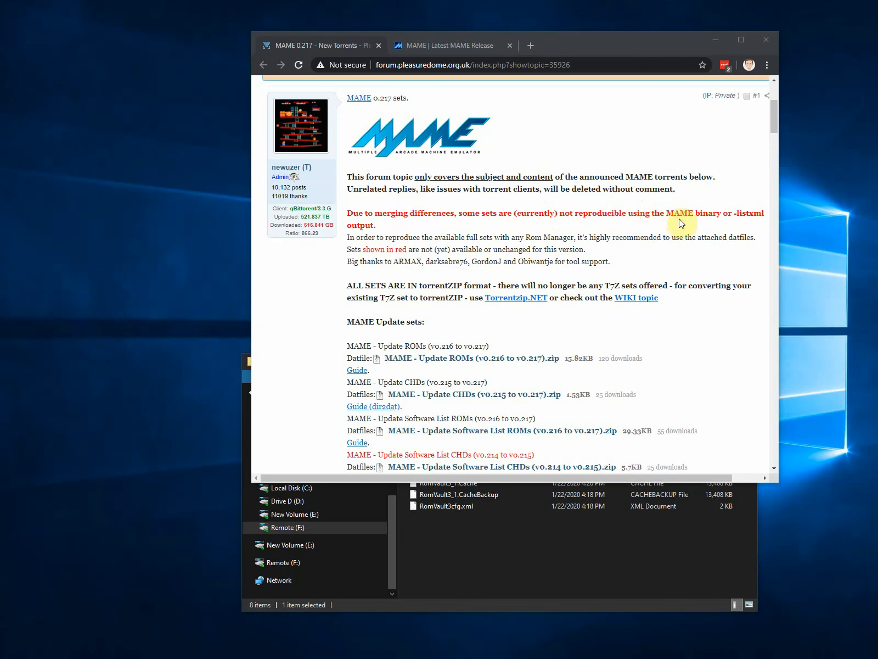
Examine the DAT file in DatRoot\Mame (Merged) and the MAME full sets datfiles listed on the forum page
scroll(526, 215, down, 1)
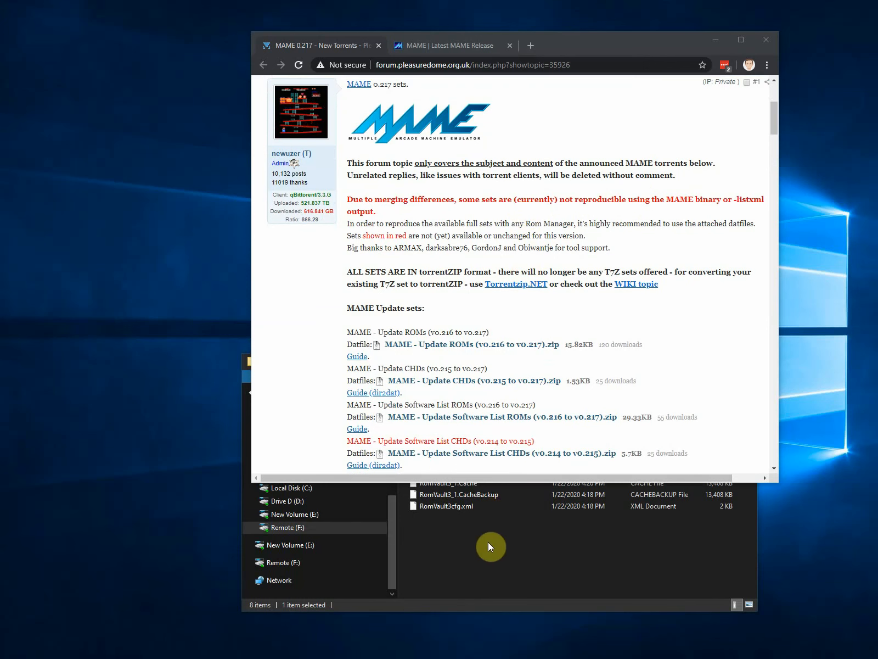
click(487, 556)
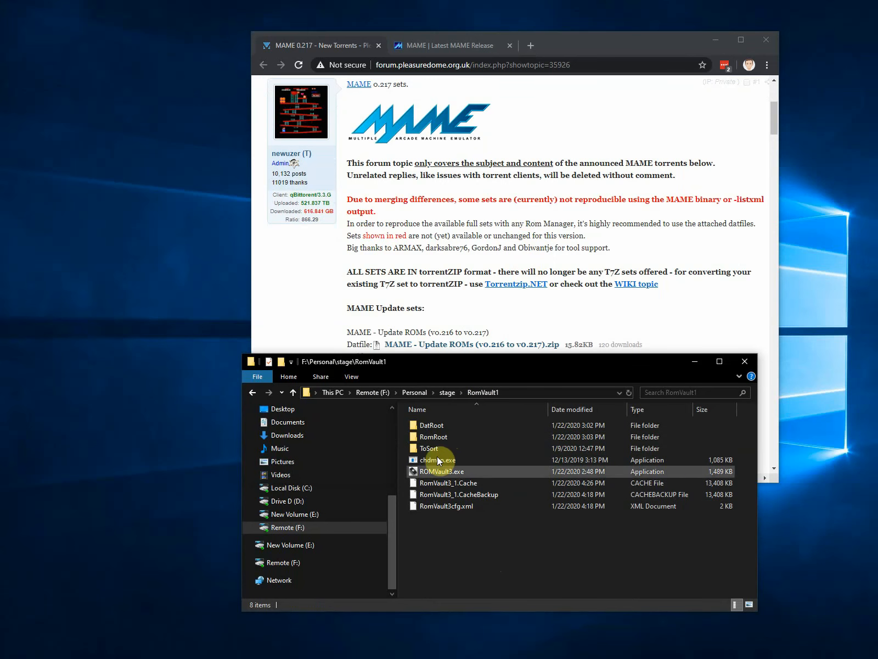
double_click(438, 424)
double_click(439, 424)
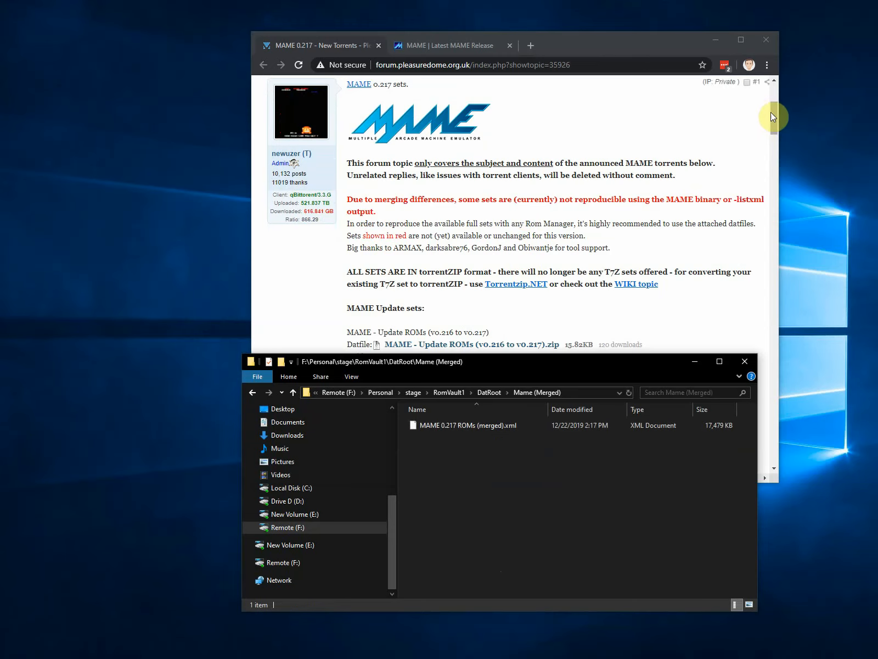
drag(773, 112, 771, 164)
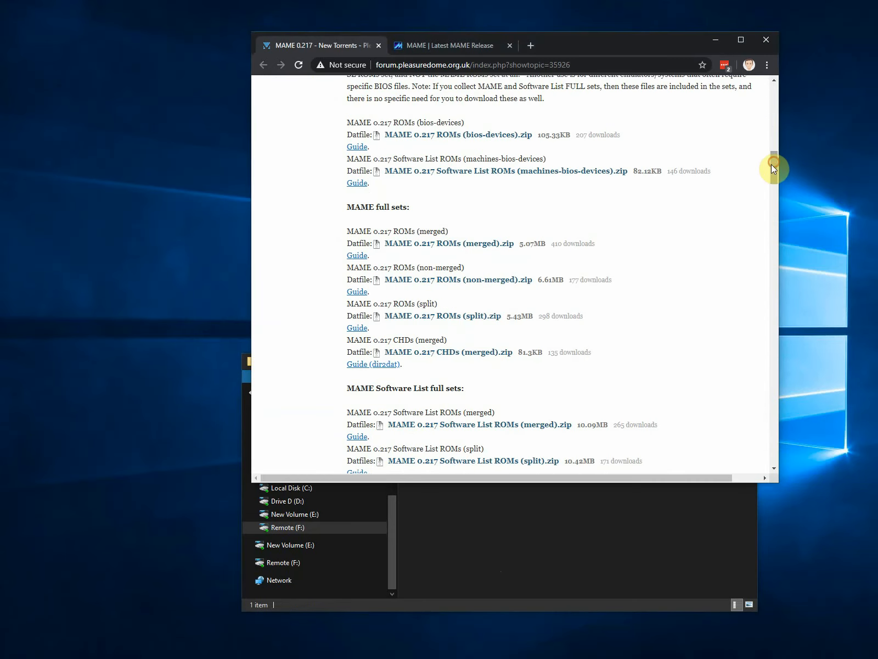
click(517, 550)
Go back to the RomVault1 folder and launch ROMVault3.exe
click(448, 392)
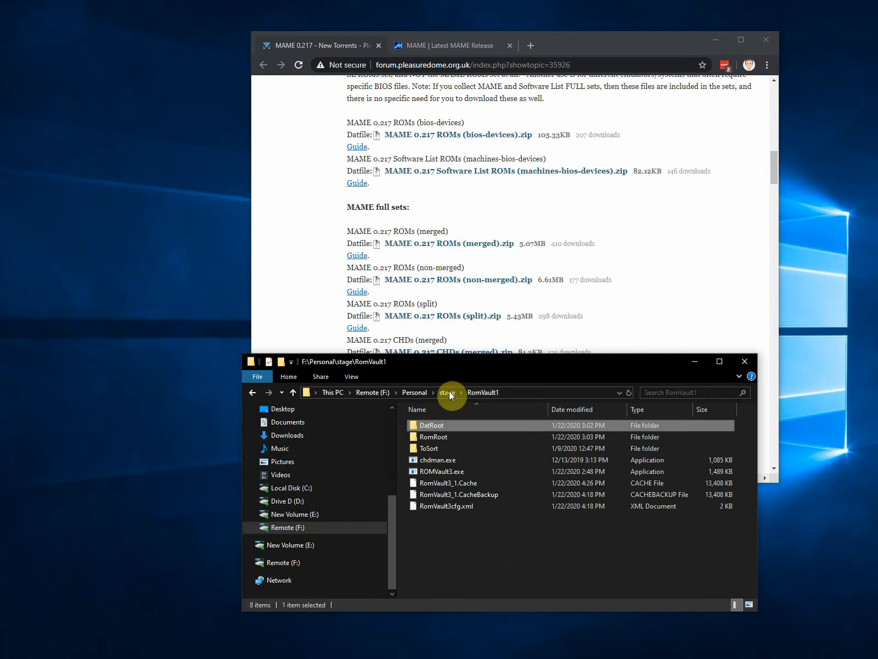
click(445, 472)
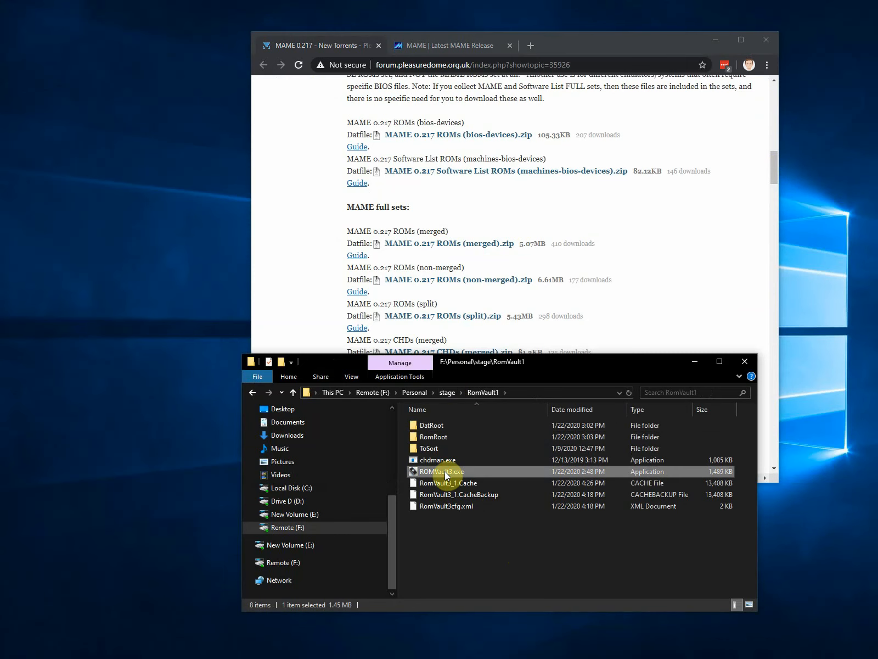
double_click(445, 473)
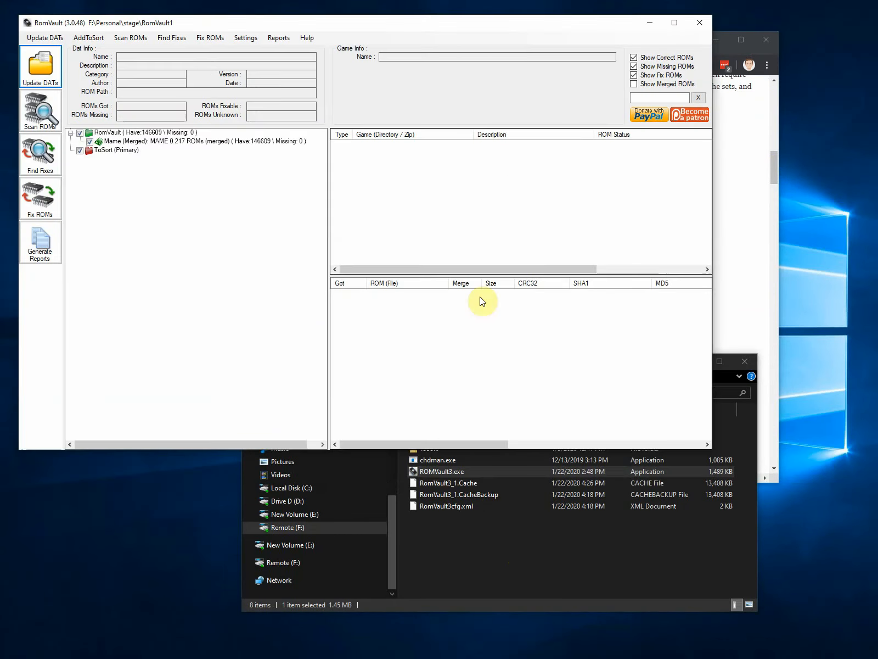
drag(486, 26, 584, 108)
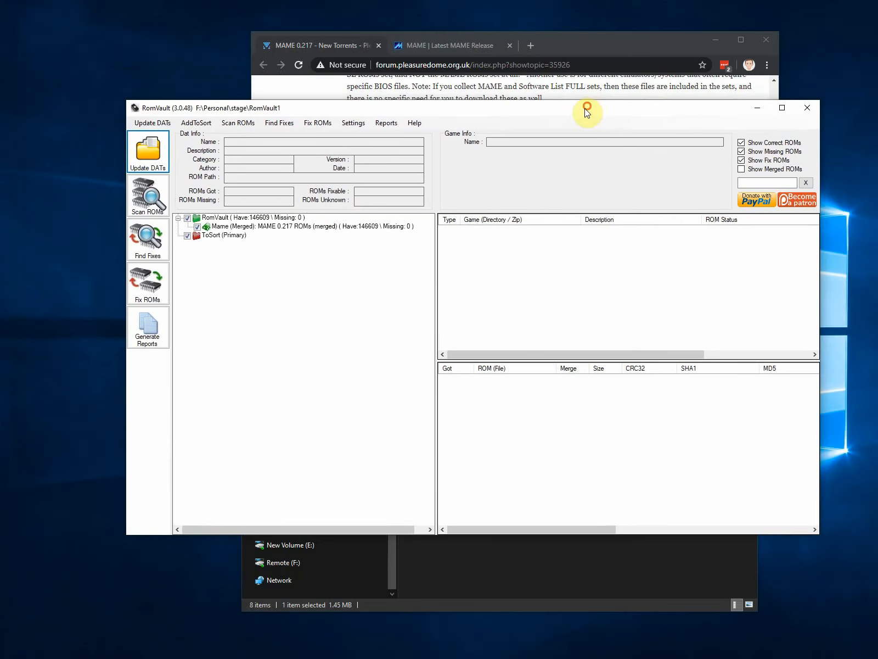
Examine the game list and ROM status of the Mame (Merged) DAT in RomVault
click(268, 229)
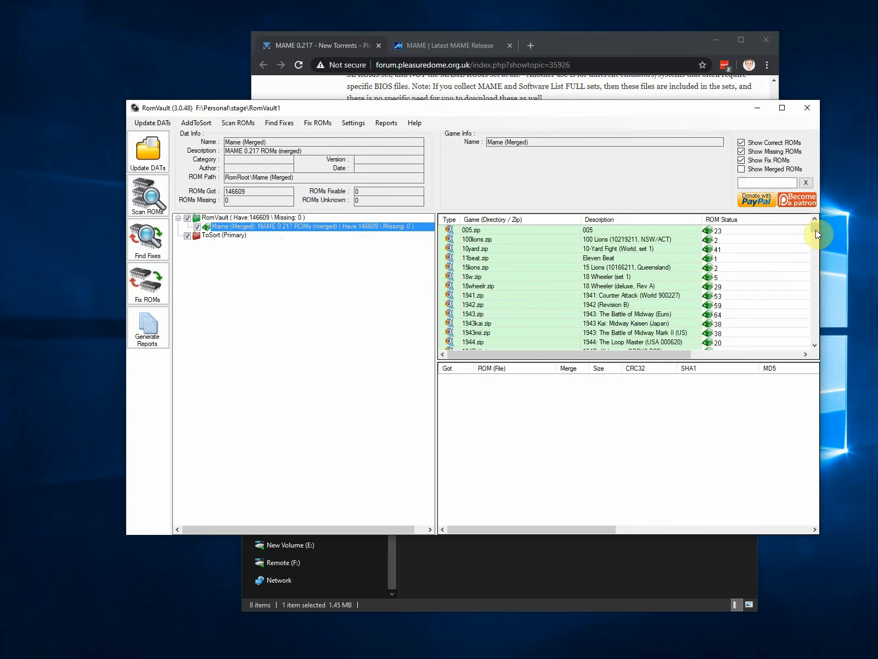
drag(816, 230, 808, 203)
drag(318, 109, 343, 109)
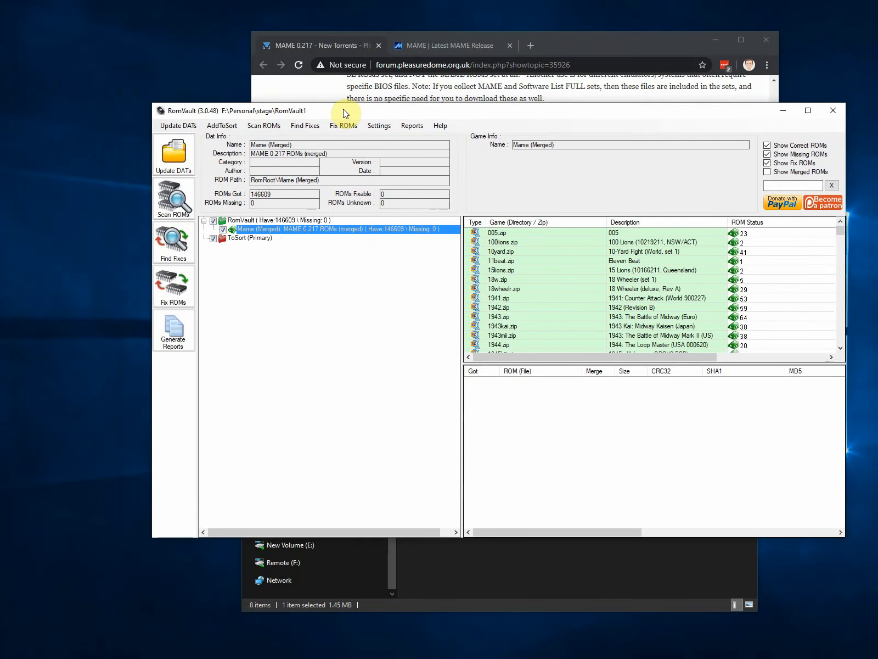
Start downloading mame0217lx.zip from the MAME latest release page and create a DatRoot1 folder inside RomVault1
click(411, 46)
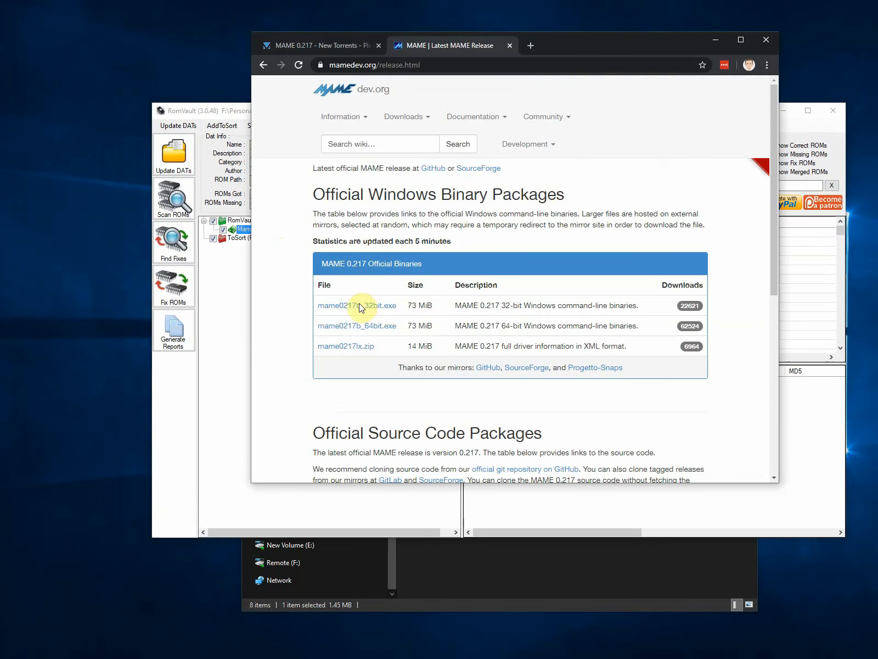
click(354, 346)
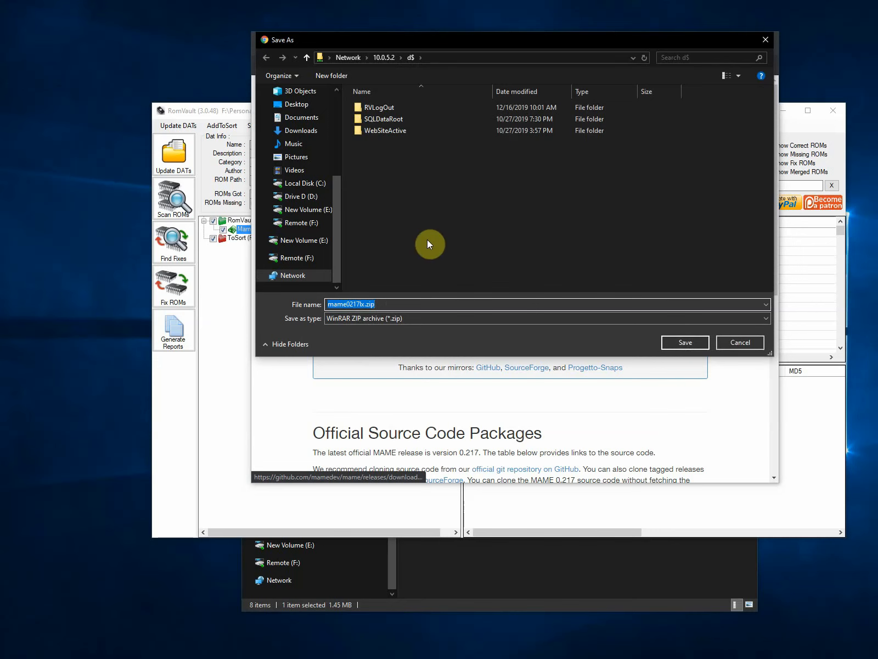
click(501, 561)
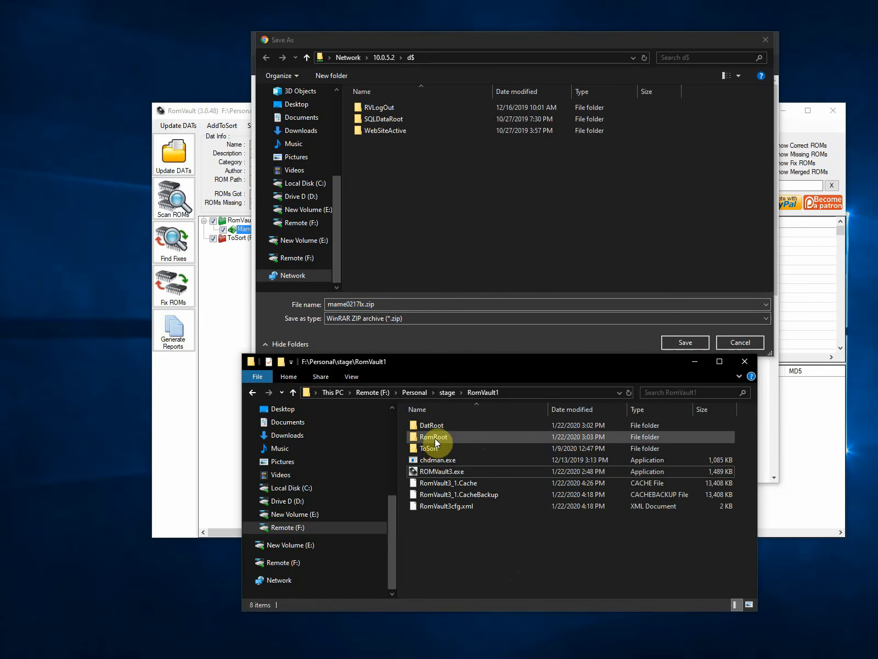
right_click(437, 555)
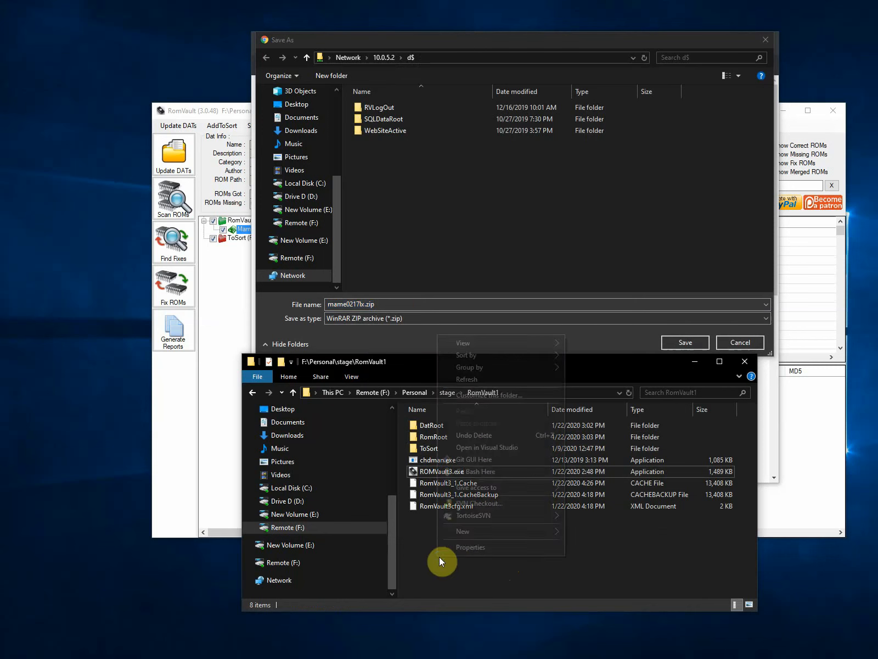
mouse_move(553, 532)
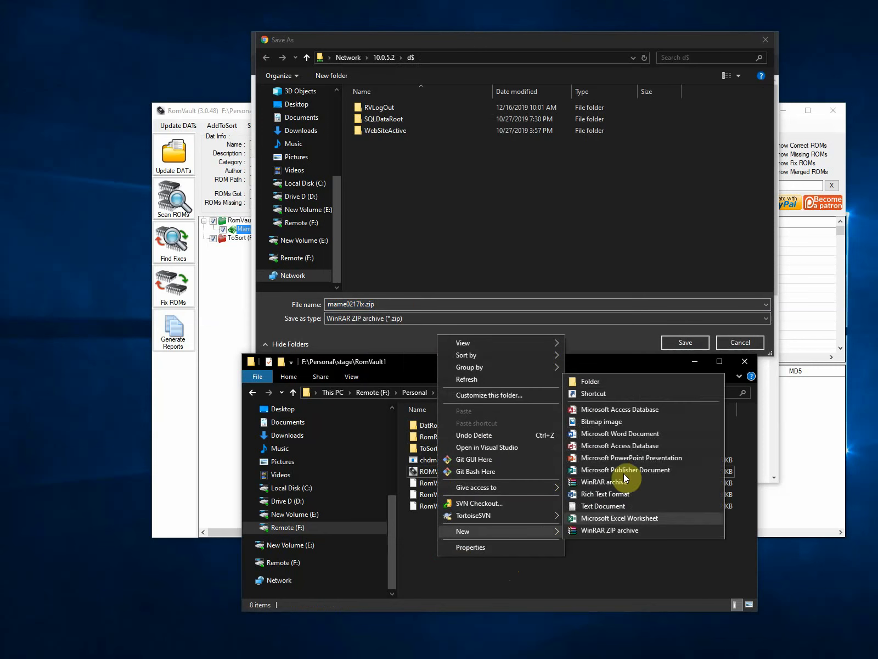
click(609, 381)
text(DatRoot1)
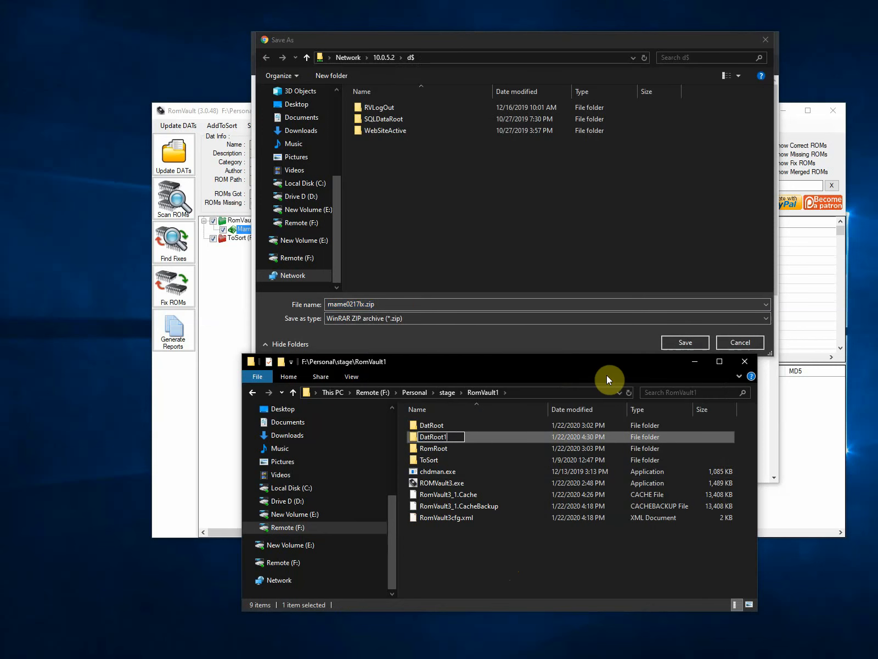
key(Return)
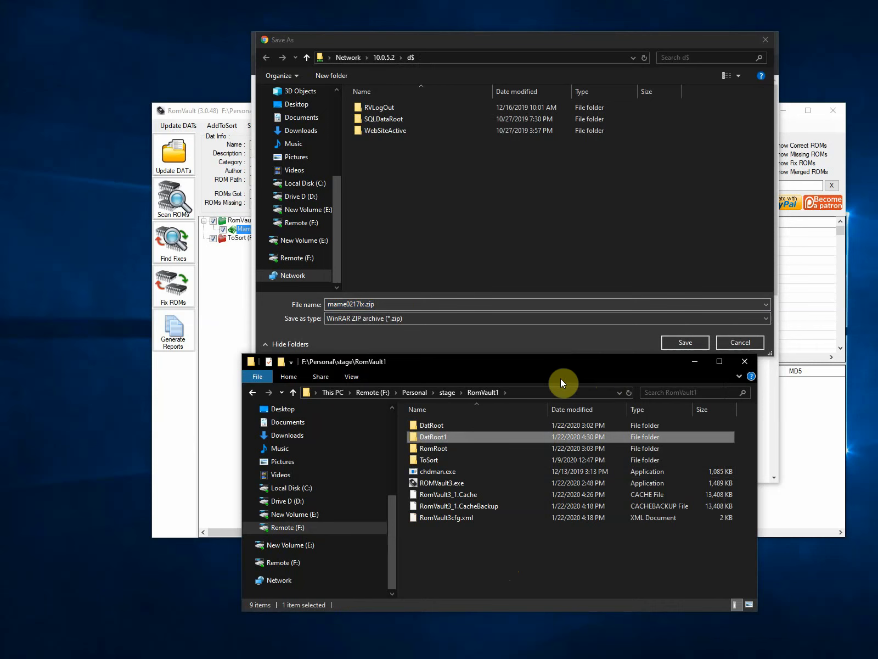
Save the mame0217lx.zip download into F:\Personal\stage\RomVault1\DatRoot1
double_click(447, 436)
click(541, 391)
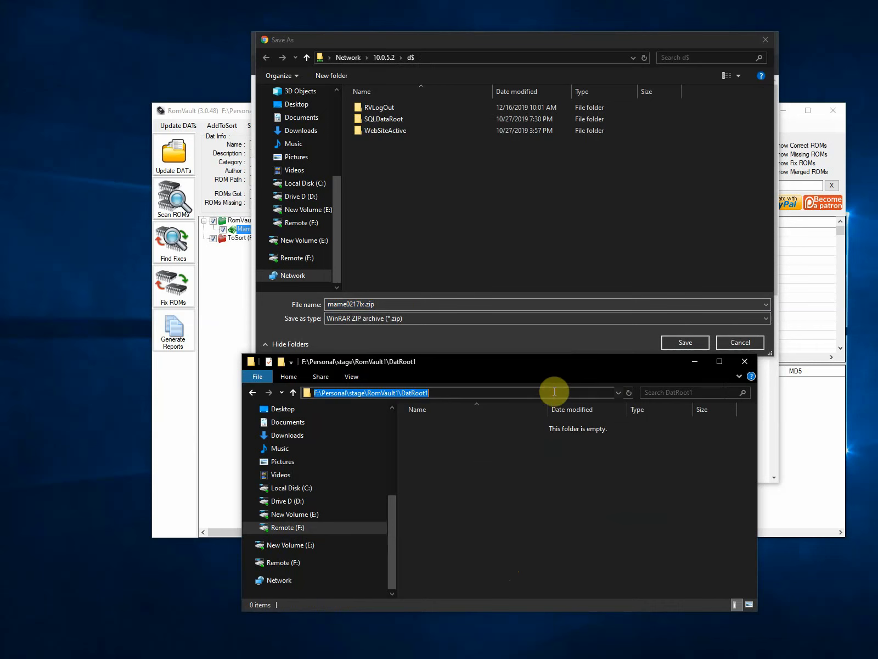
click(398, 304)
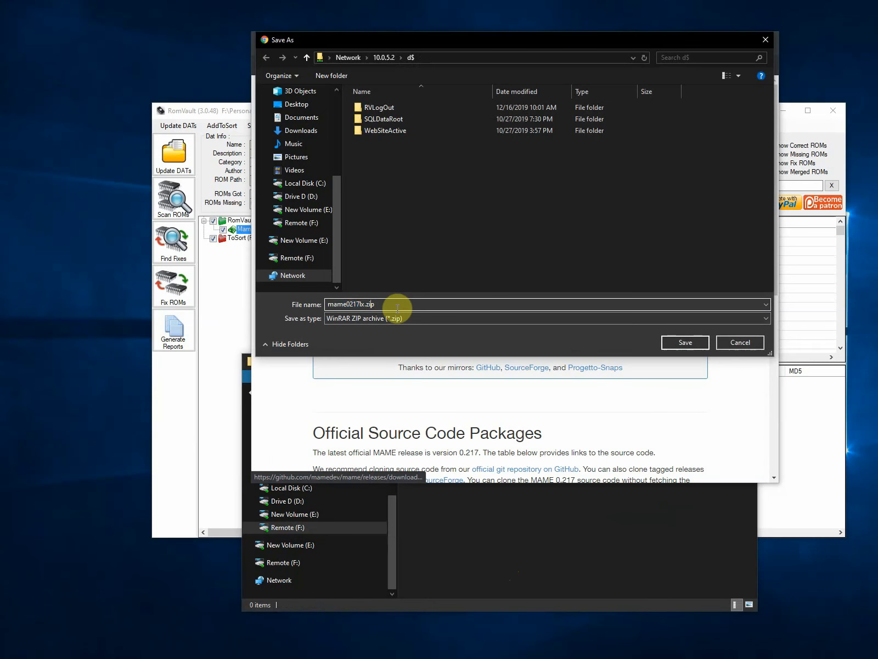
key(ctrl+v)
key(Return)
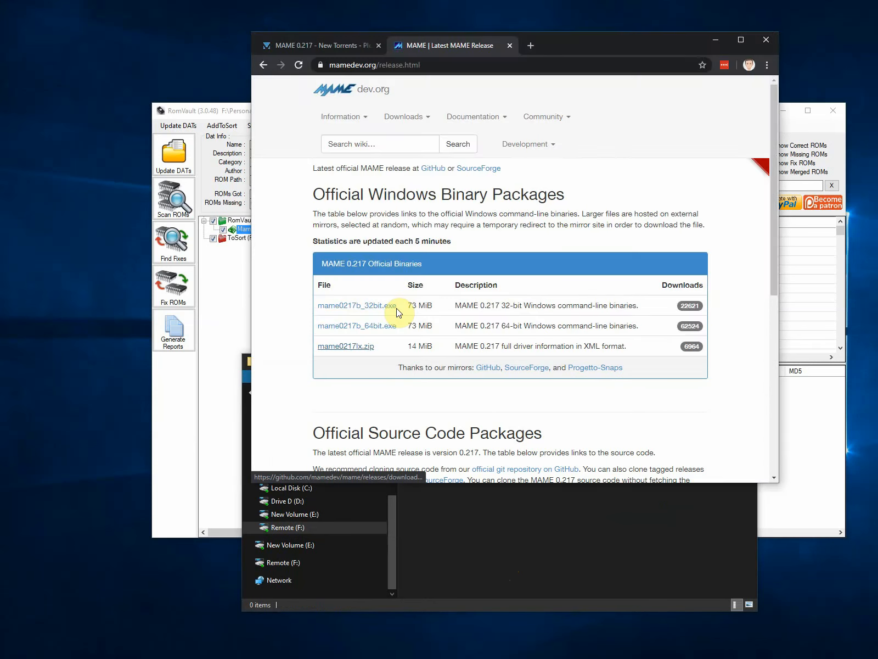
Extract mame0217.xml from the mame0217lx.zip archive into the DatRoot1 folder
click(514, 549)
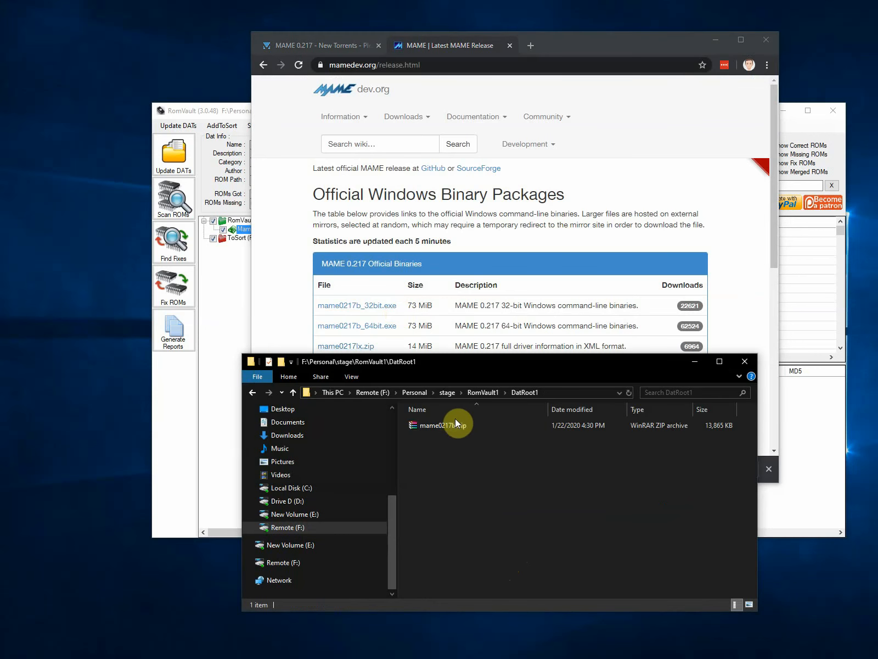
click(452, 429)
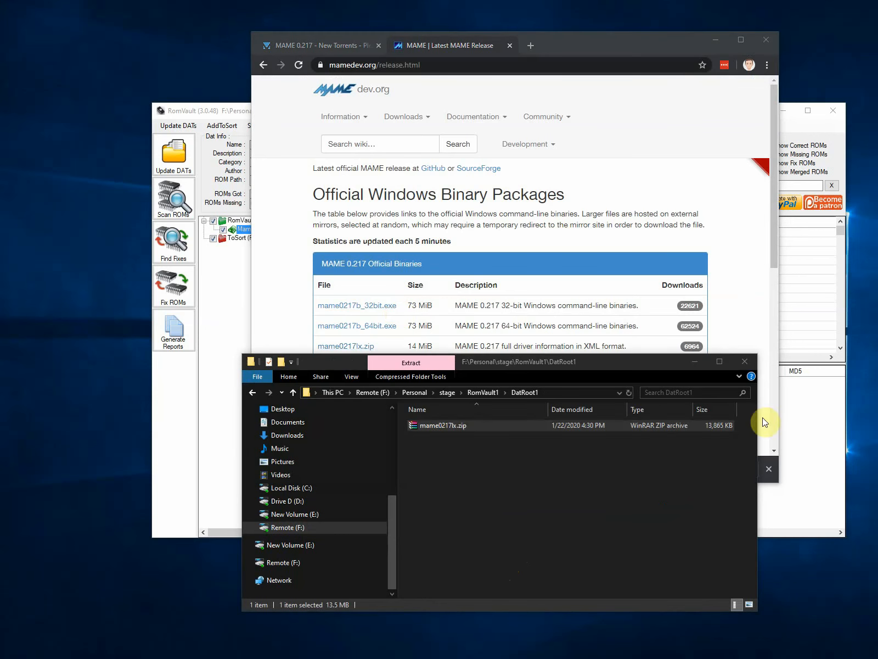
key(Return)
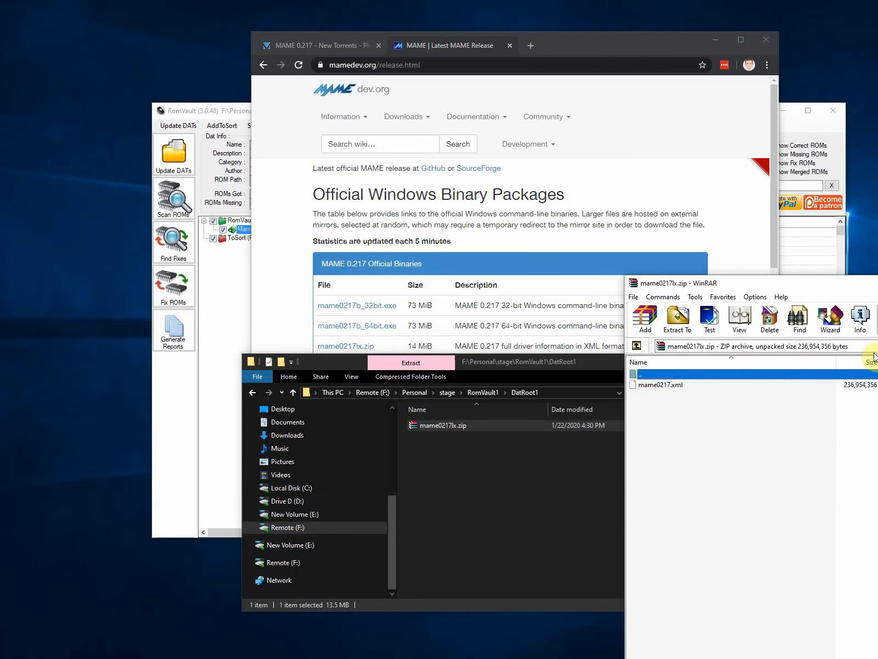
drag(685, 386, 505, 489)
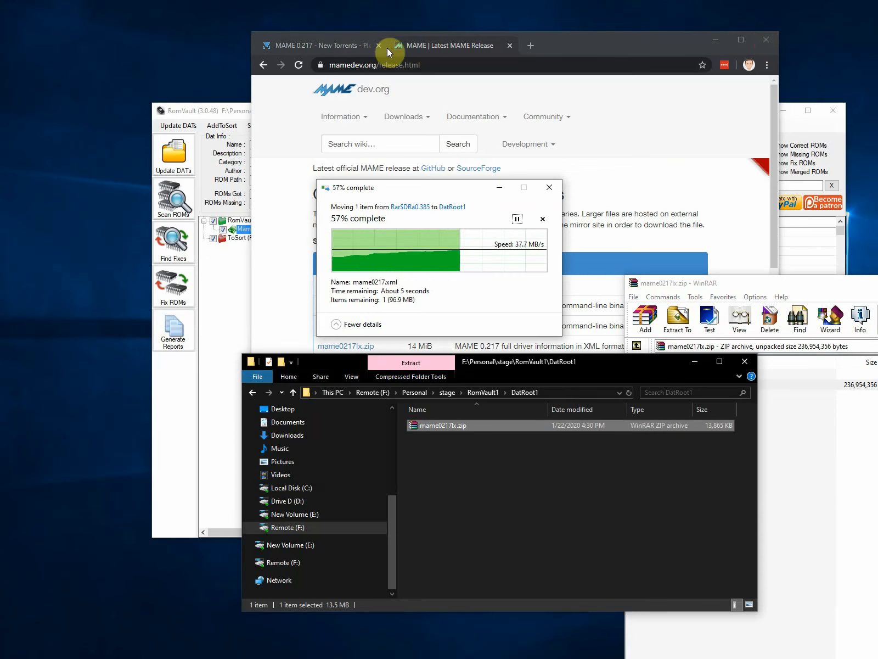
Delete mame0217lx.zip from the DatRoot1 folder and close the archive window
click(346, 51)
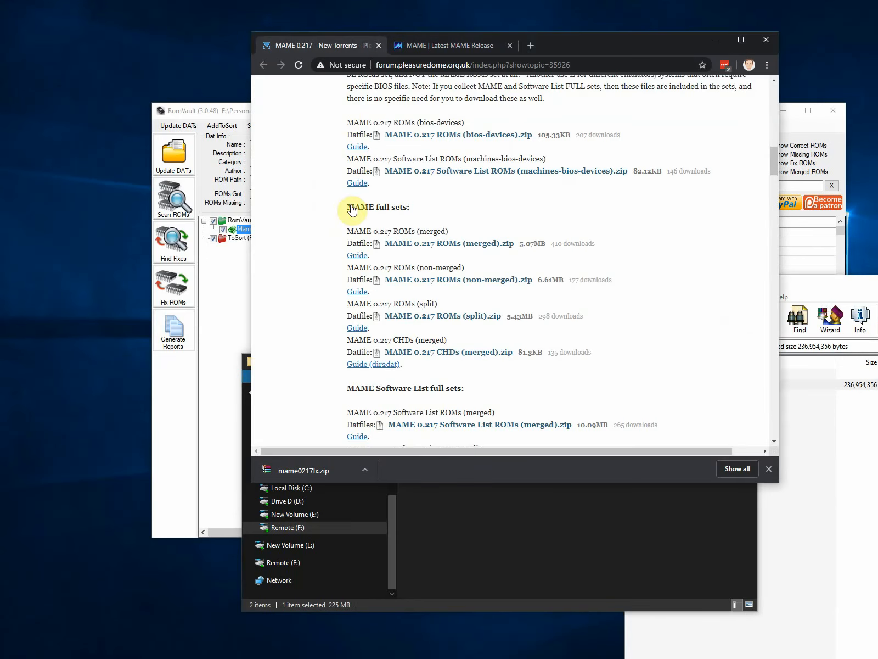
click(518, 560)
click(454, 439)
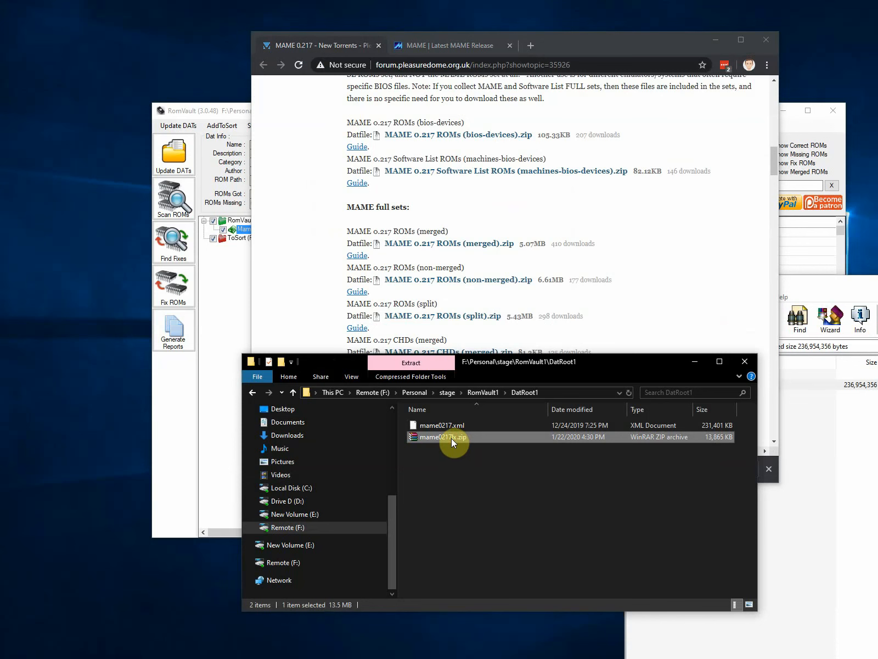
key(Delete)
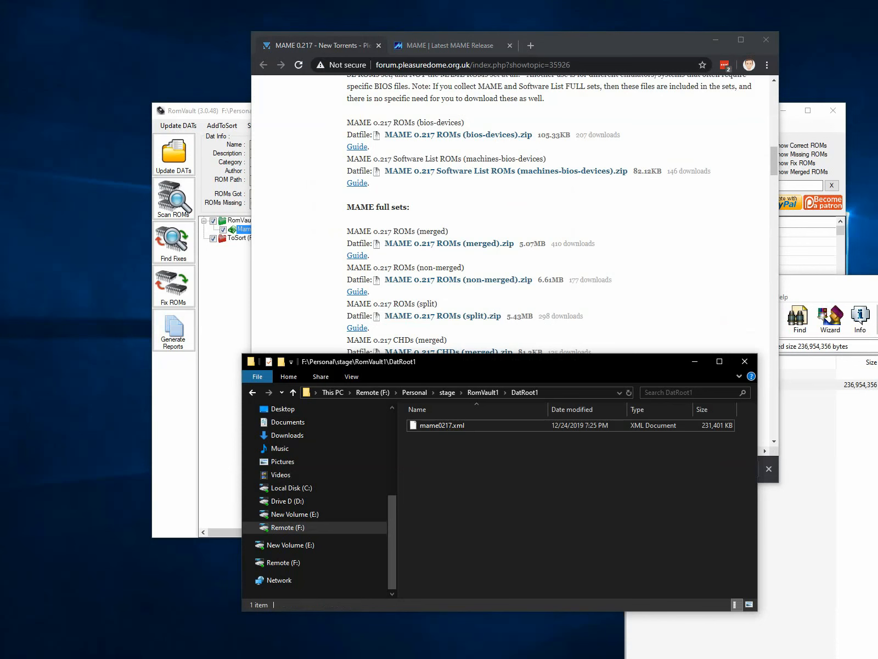
click(877, 282)
click(438, 476)
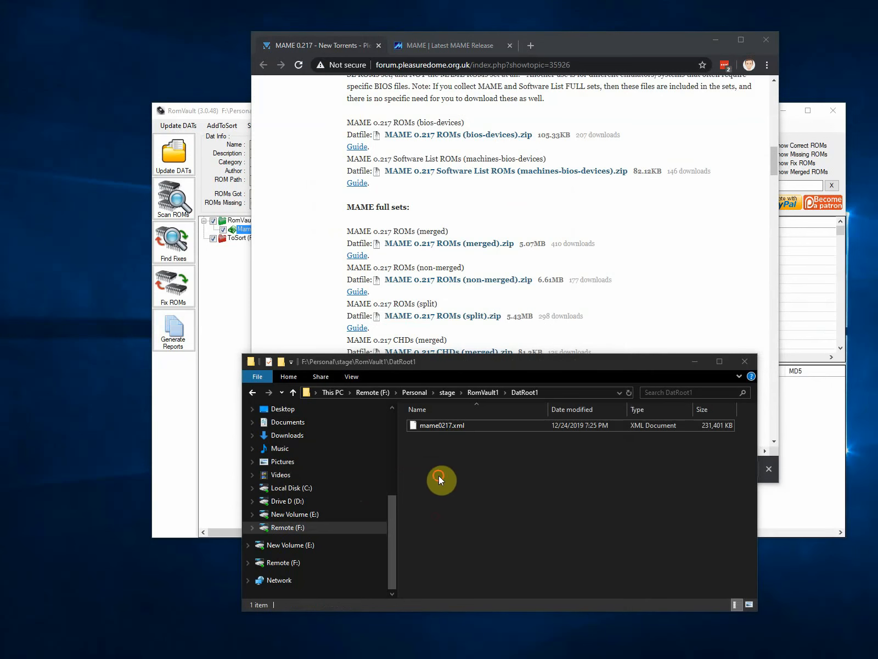
Compare mame0217.xml in DatRoot1 with MAME 0.217 ROMs (merged).xml in DatRoot\Mame (Merged), checking the forum's note on merging differences
click(442, 427)
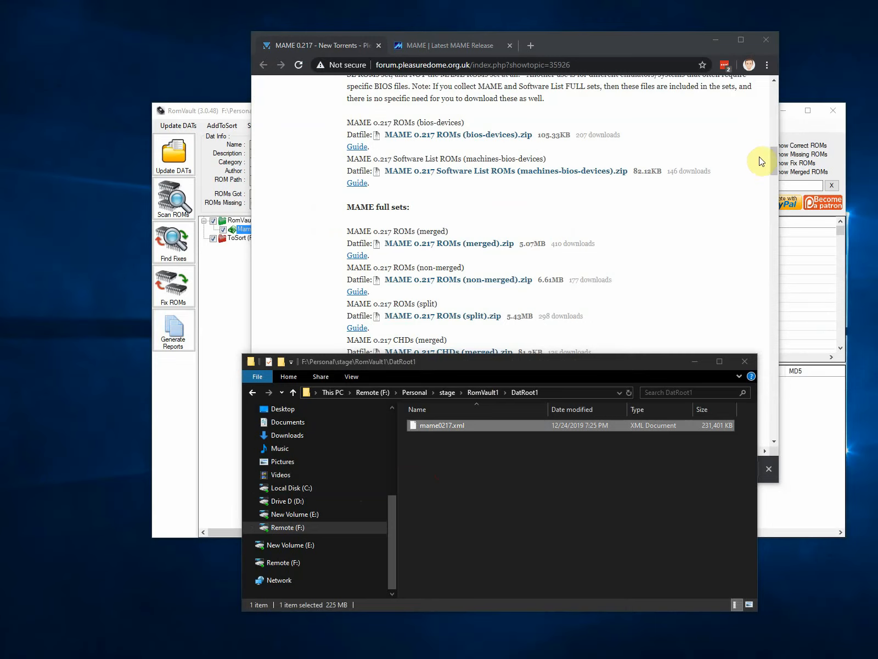
drag(773, 160, 770, 116)
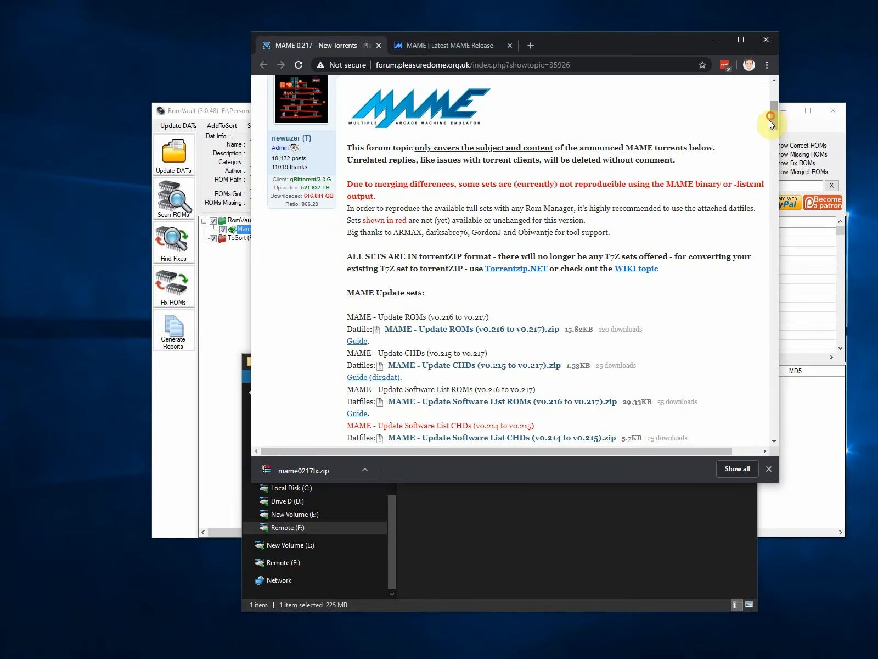
click(484, 561)
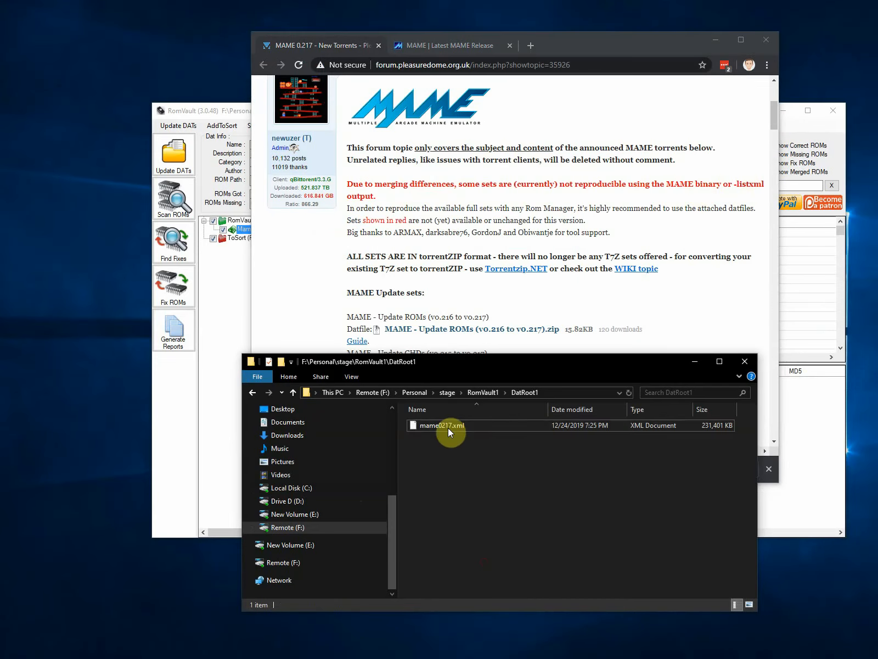
click(448, 426)
click(480, 392)
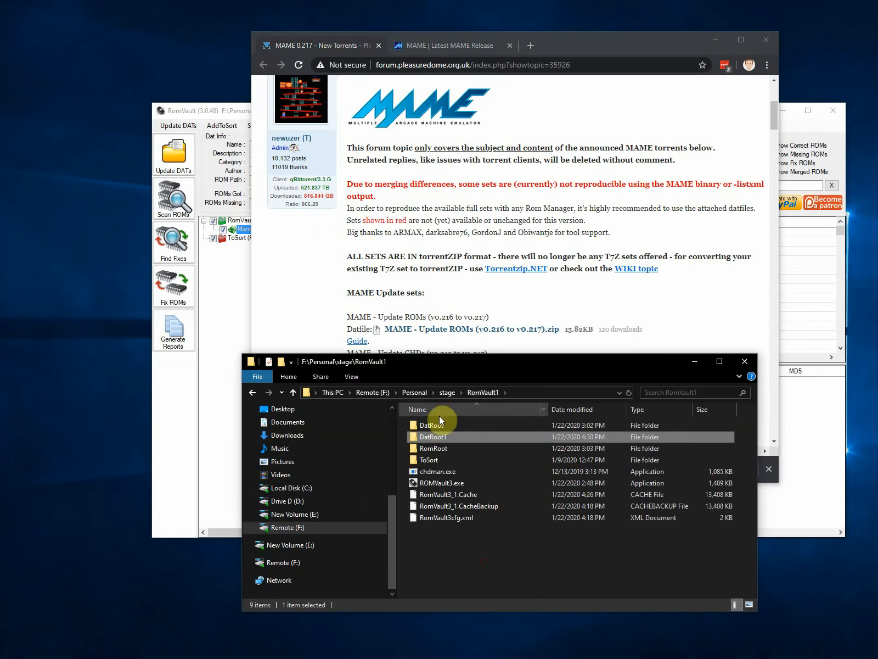
double_click(433, 425)
double_click(432, 424)
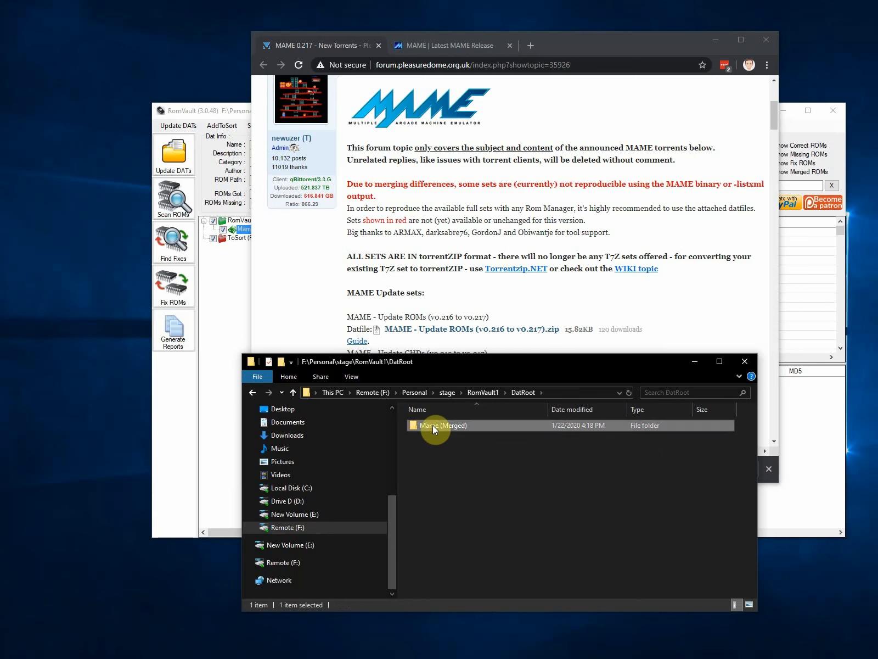
click(432, 425)
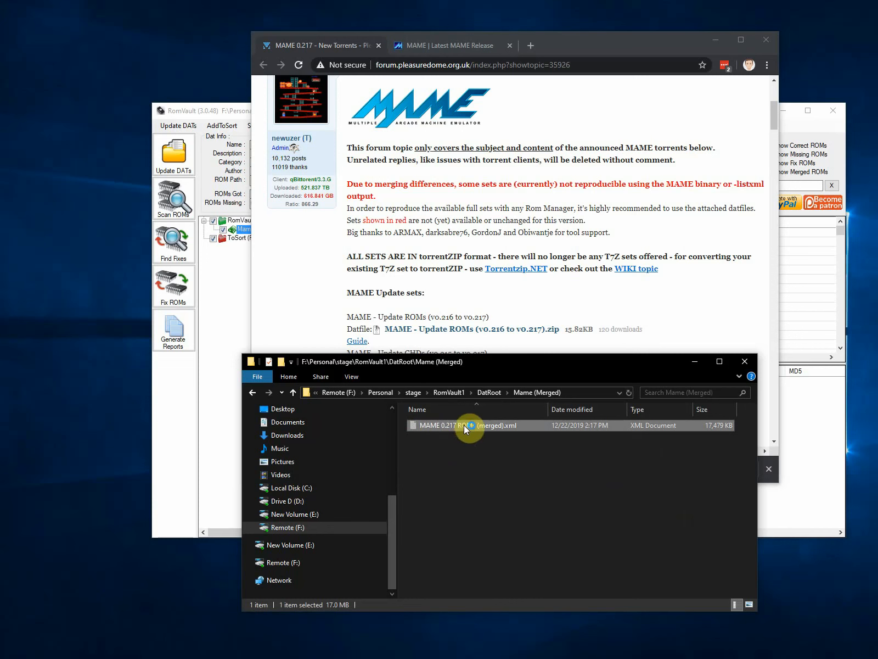
click(490, 391)
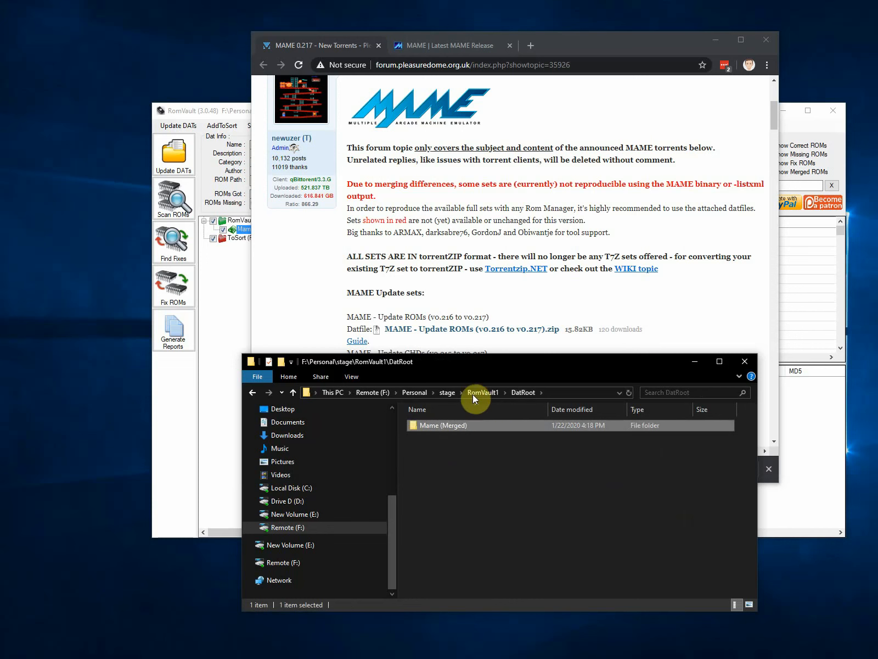
Move MAME 0.217 ROMs (merged).xml into the F:\Personal\stage\RomVault1\DatRoot1 folder
click(486, 393)
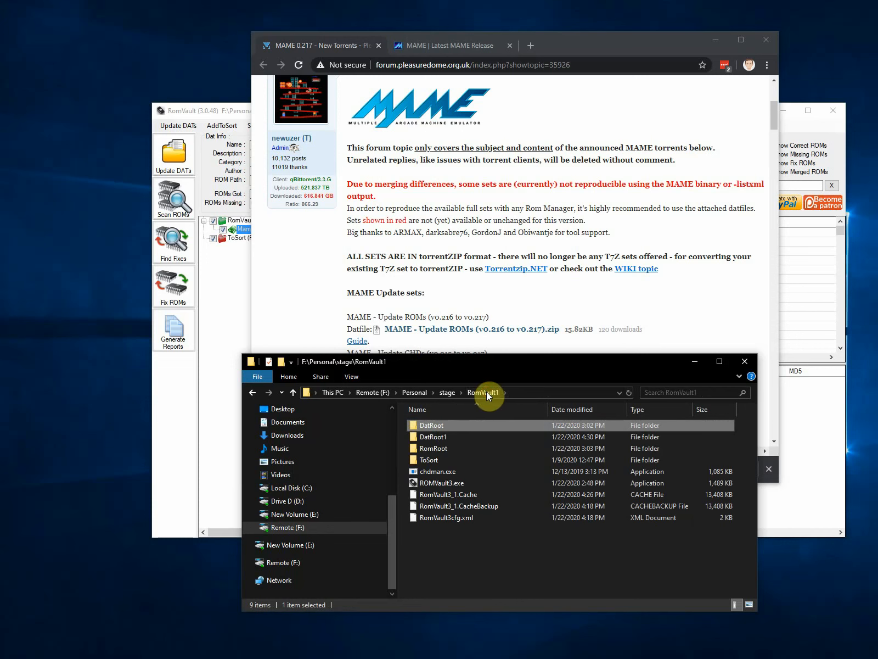
click(447, 438)
double_click(445, 436)
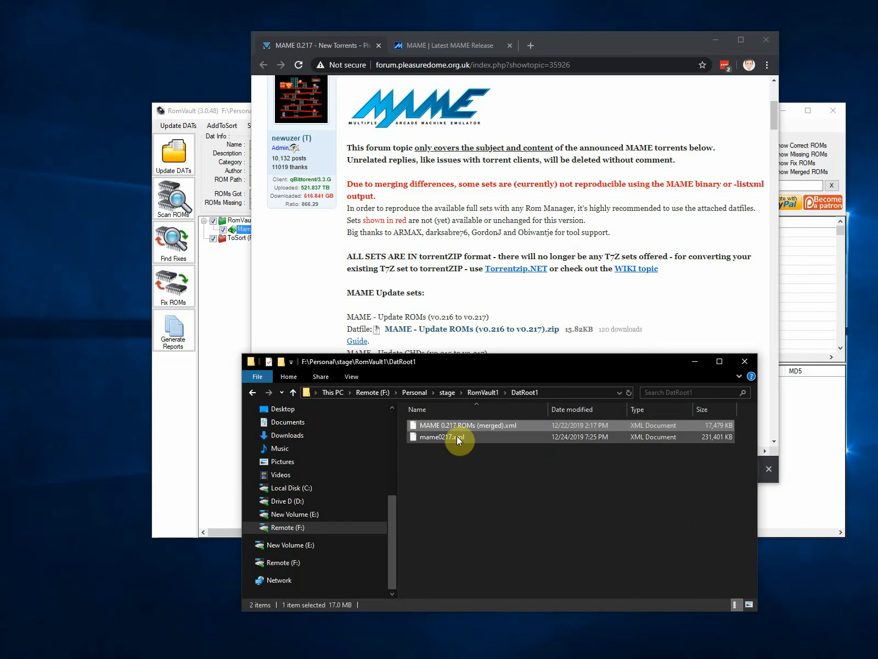
Move mame0217.xml from DatRoot1 into F:\Personal\stage\RomVault1\DatRoot\Mame (Merged)
click(457, 436)
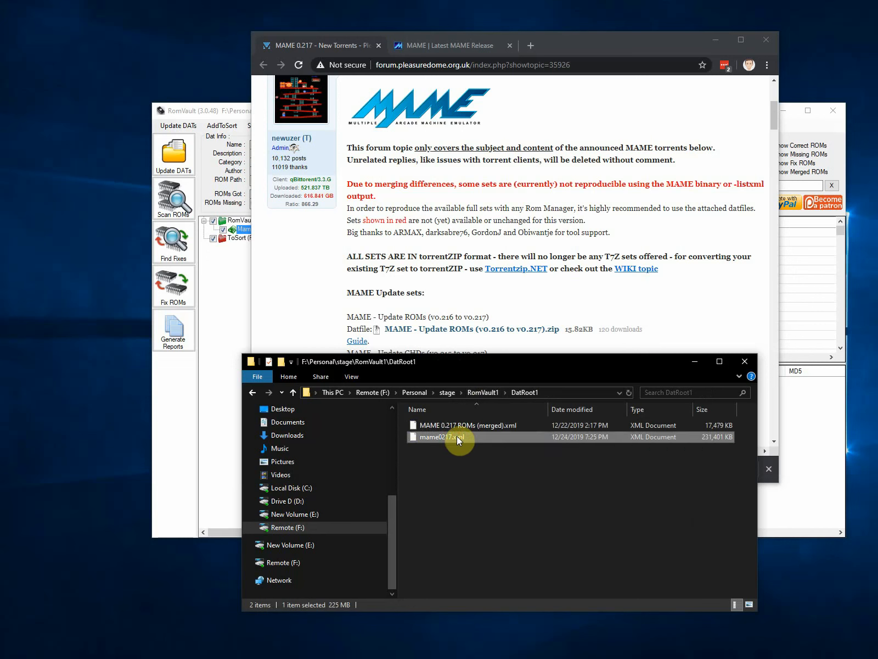
click(447, 391)
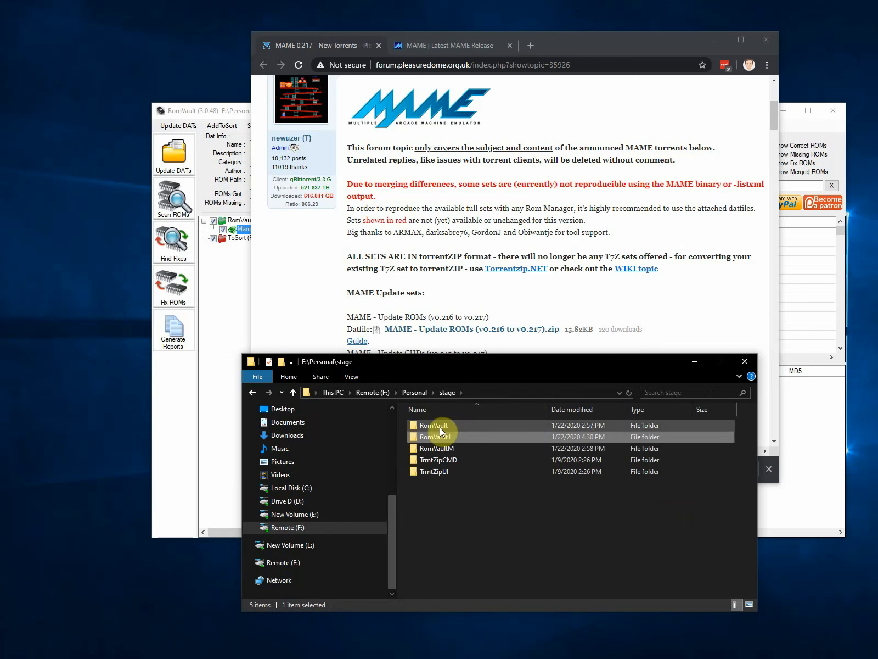
double_click(439, 425)
click(439, 426)
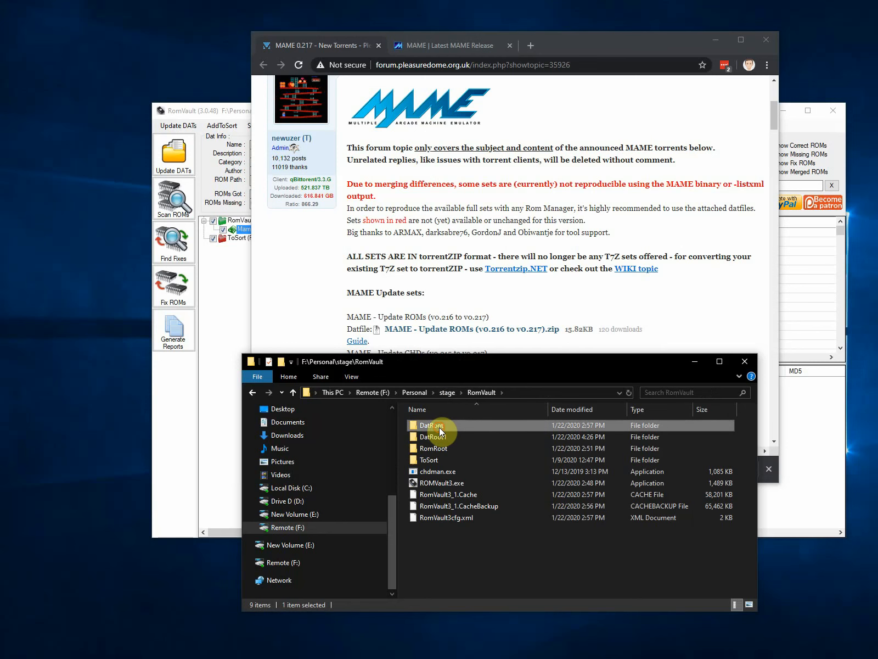
double_click(439, 427)
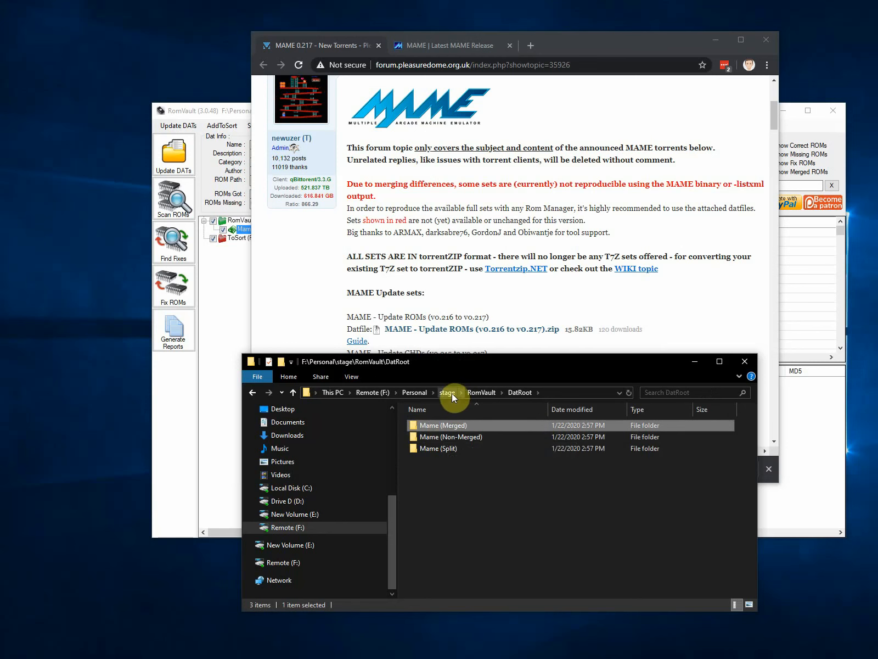
click(451, 391)
double_click(445, 436)
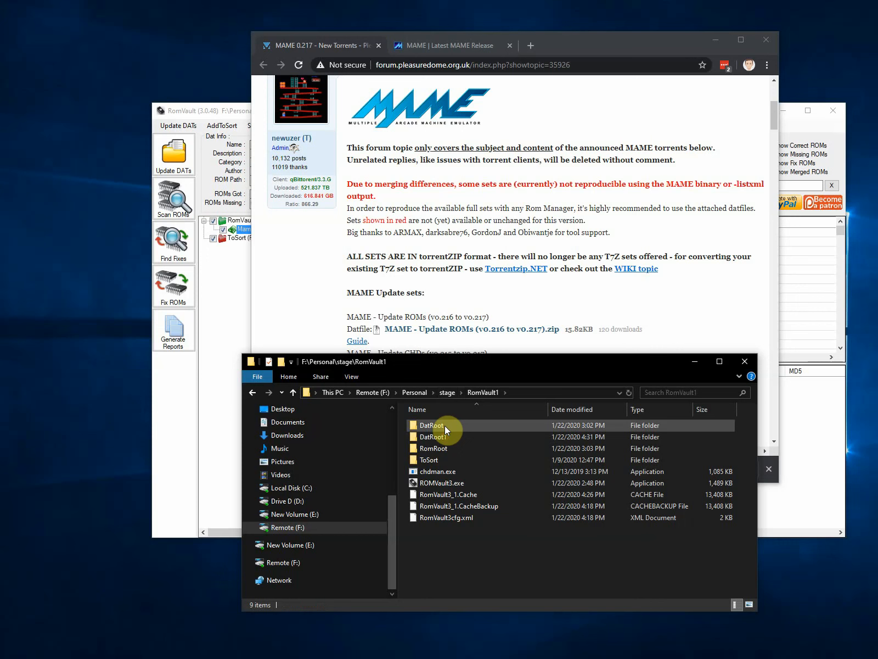
double_click(445, 425)
click(444, 425)
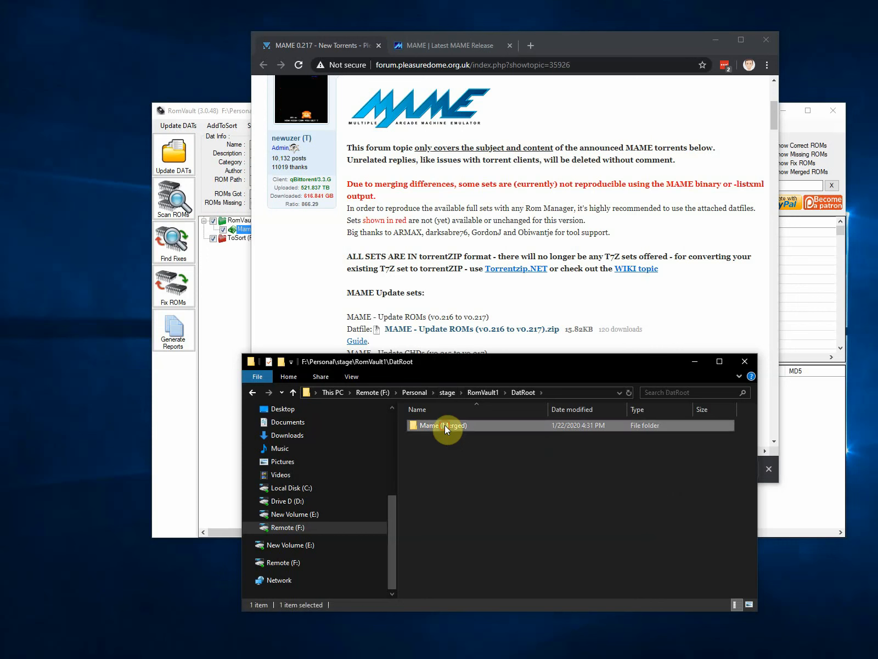
double_click(444, 425)
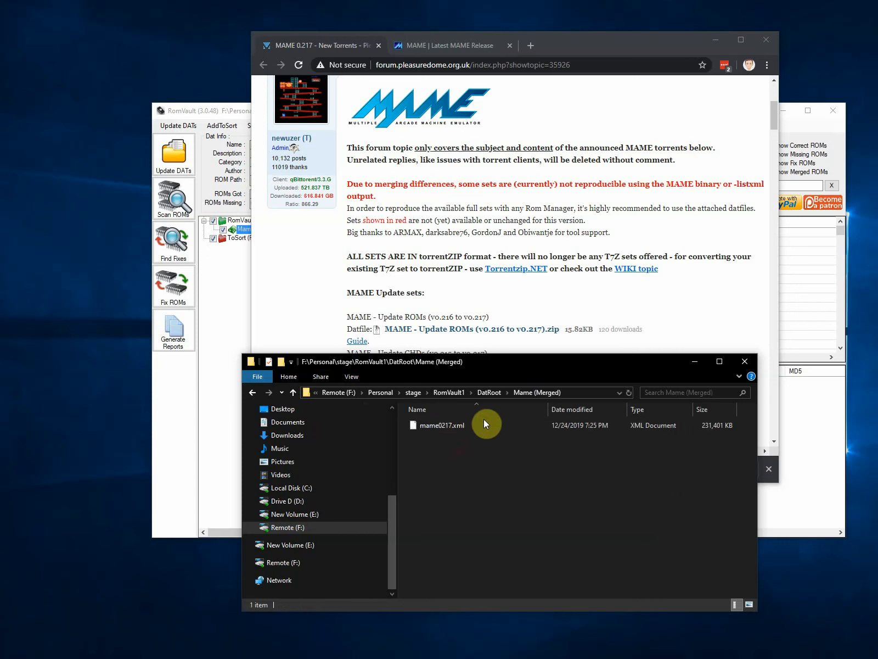
Check which XML file is in RomVault1\DatRoot1 and which is in DatRoot\Mame (Merged)
click(456, 392)
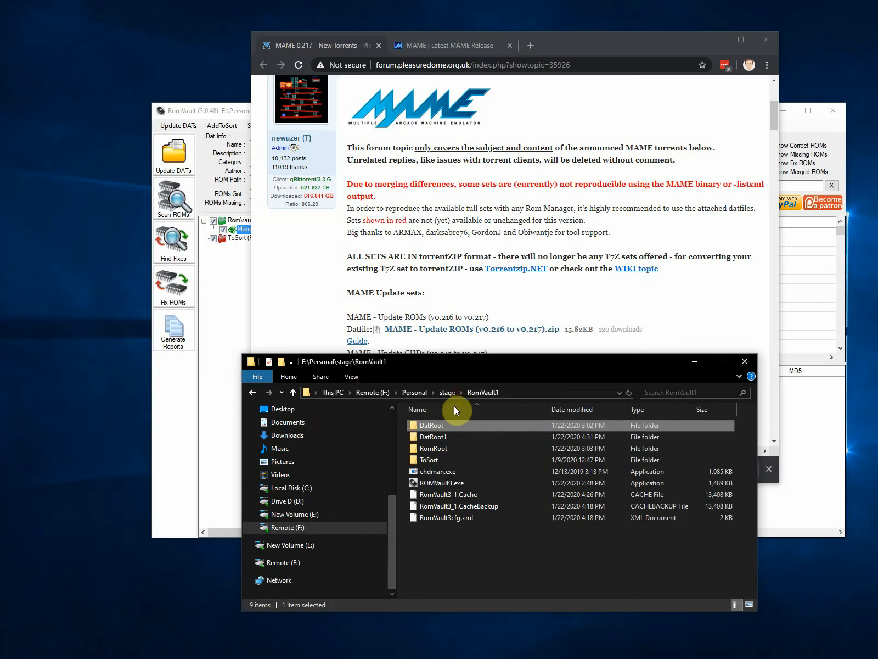
click(441, 436)
double_click(440, 435)
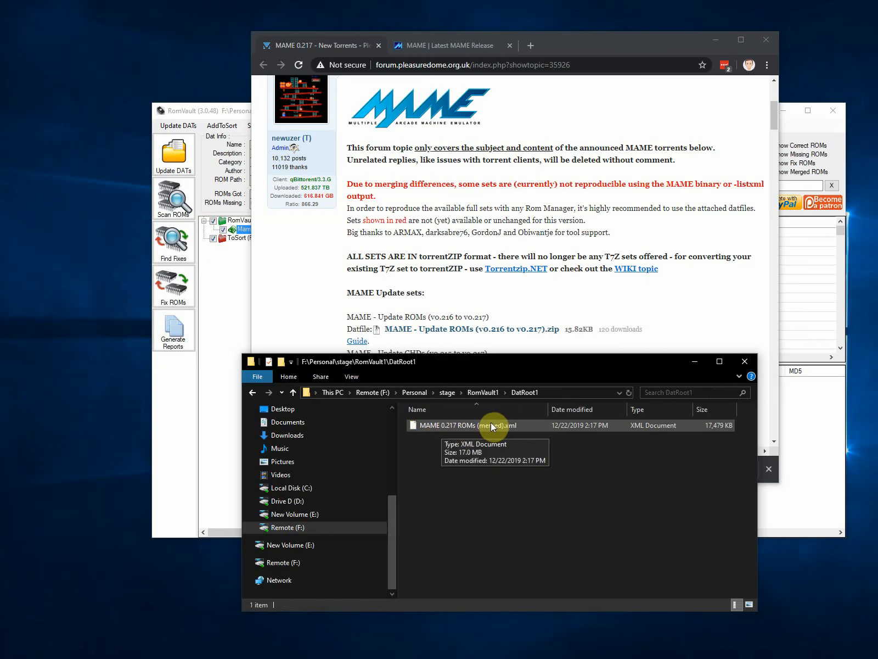
click(484, 392)
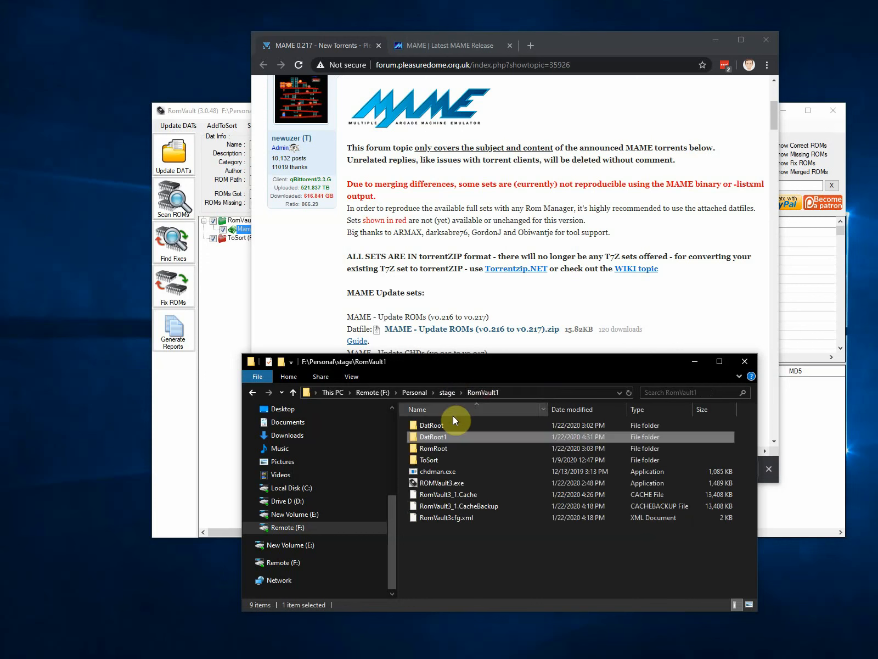
double_click(438, 425)
double_click(434, 428)
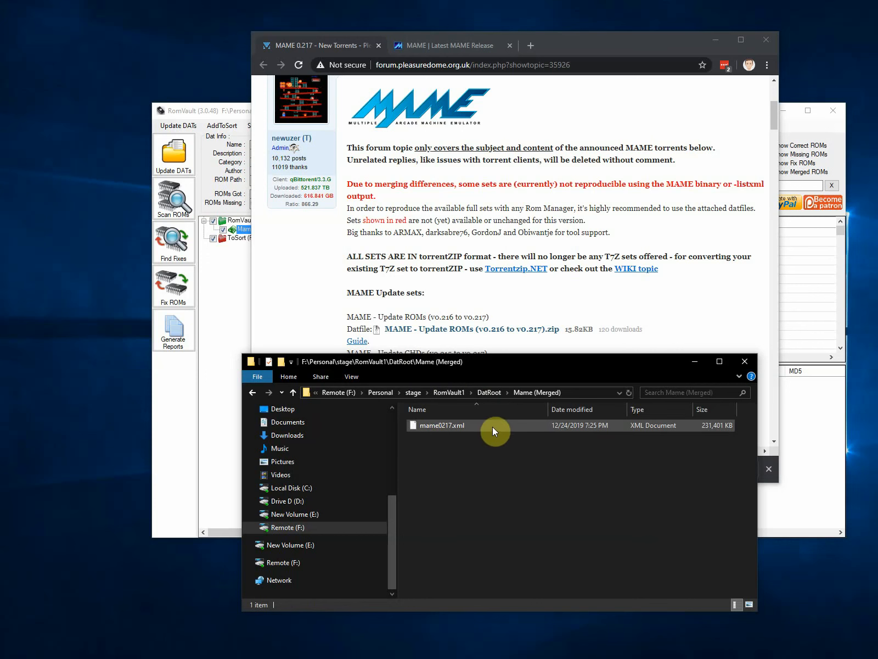
Switch to RomVault, update the DATs and display the games of Mame (Merged)
click(172, 155)
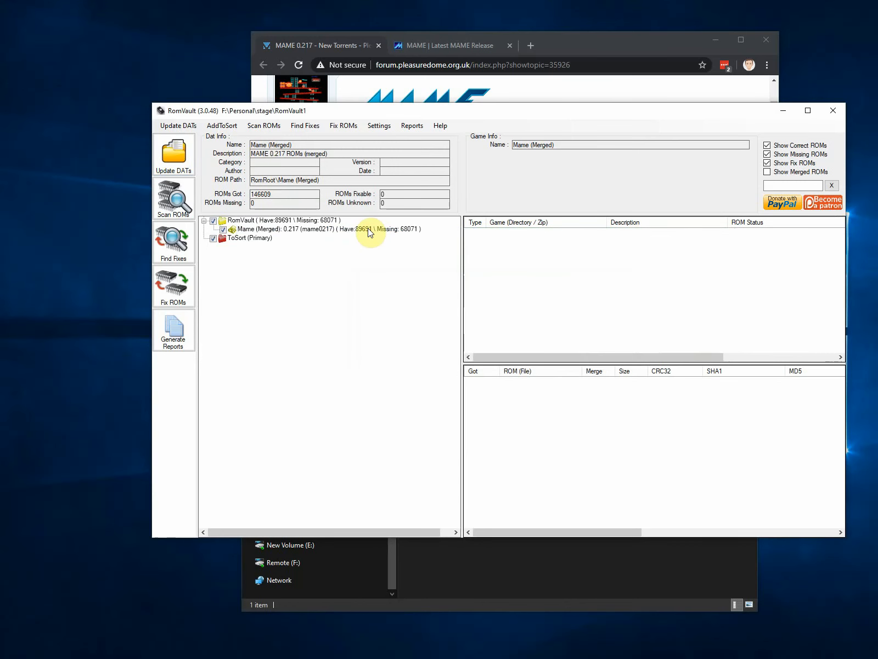
click(288, 228)
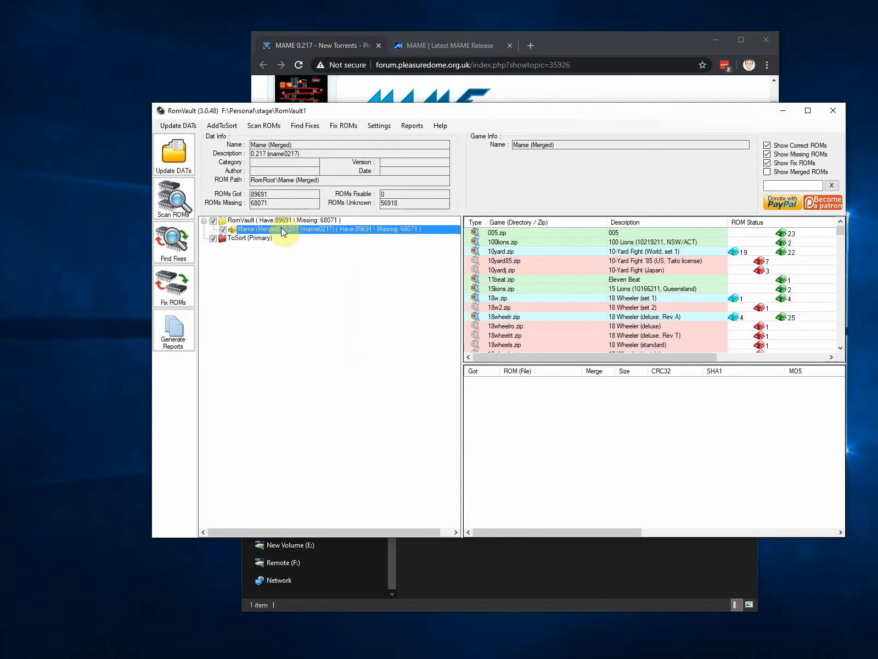
In the directory settings of Mame (Merged), set the merge type to Merge and the ROM/CHD filter to Roms Only, and apply them
right_click(281, 227)
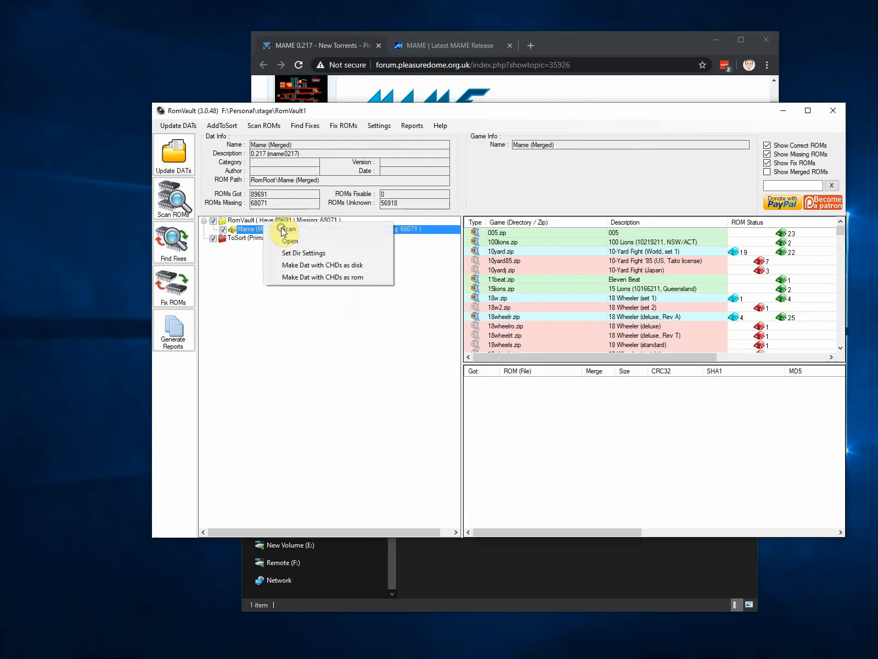
click(308, 254)
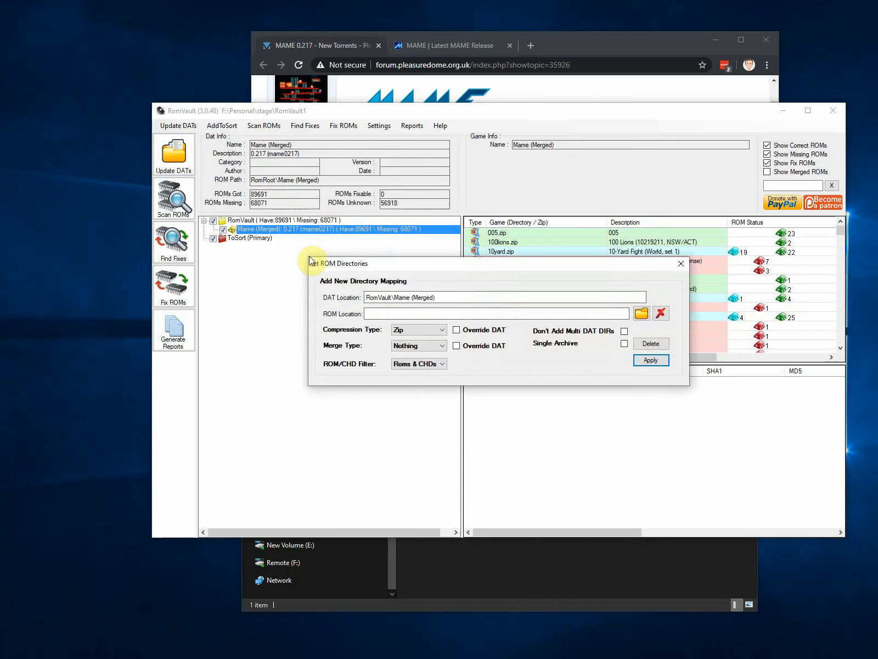
click(415, 343)
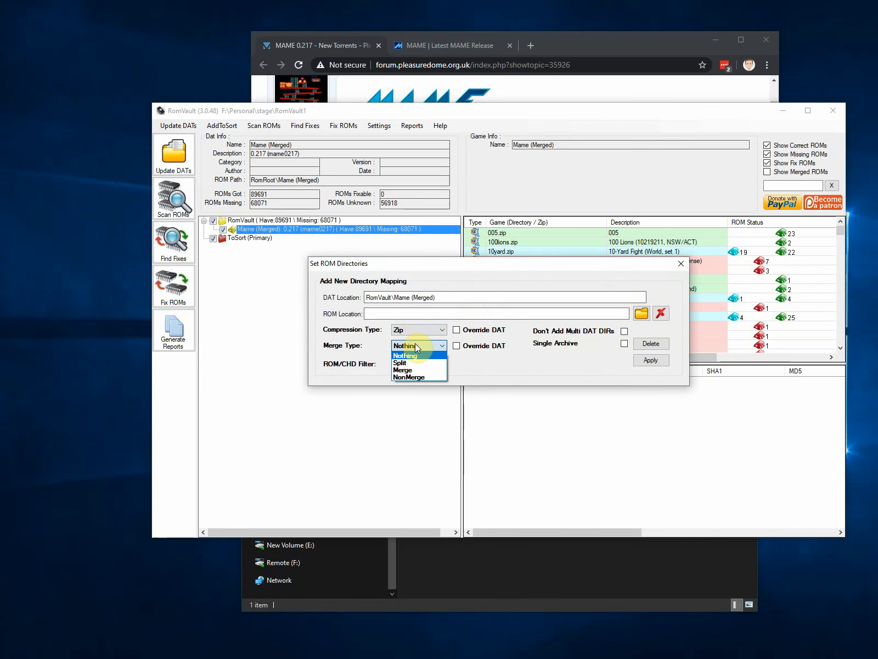
click(412, 369)
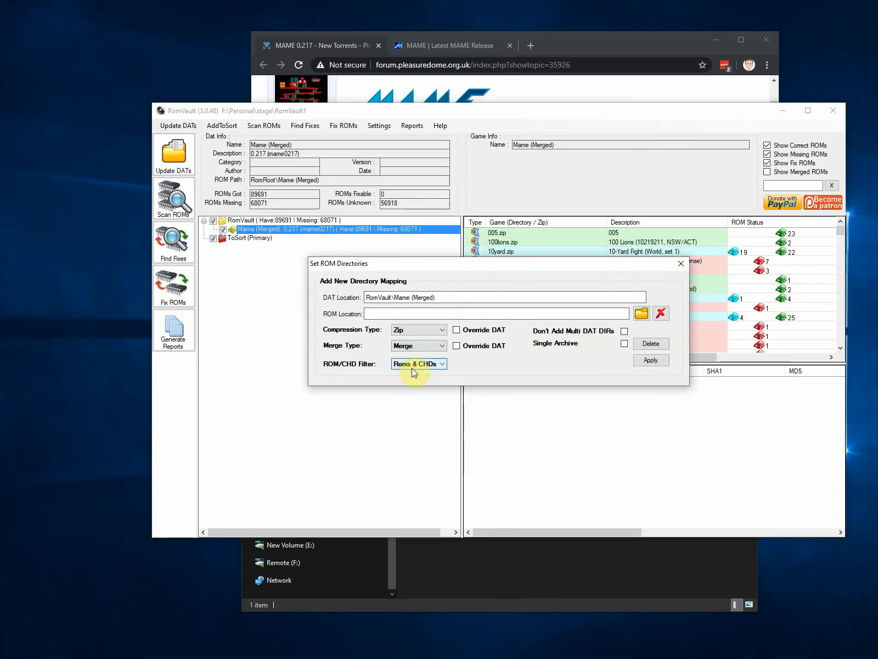
click(407, 365)
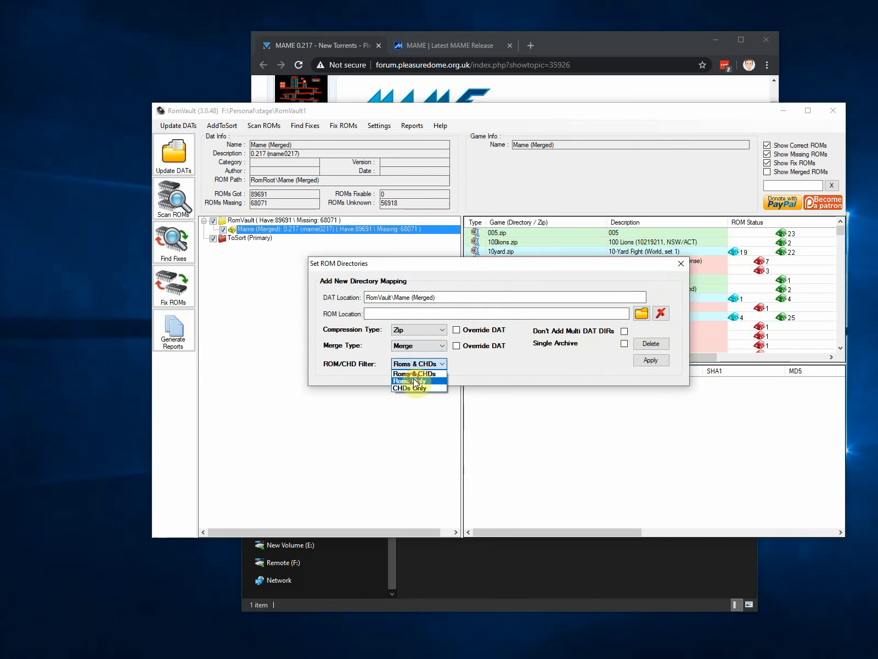
click(415, 381)
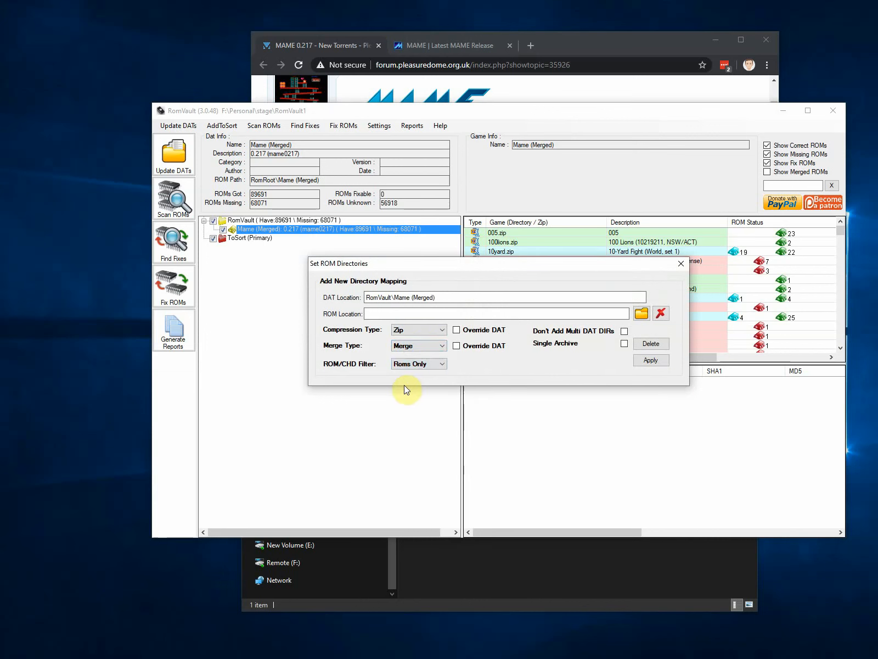
click(657, 361)
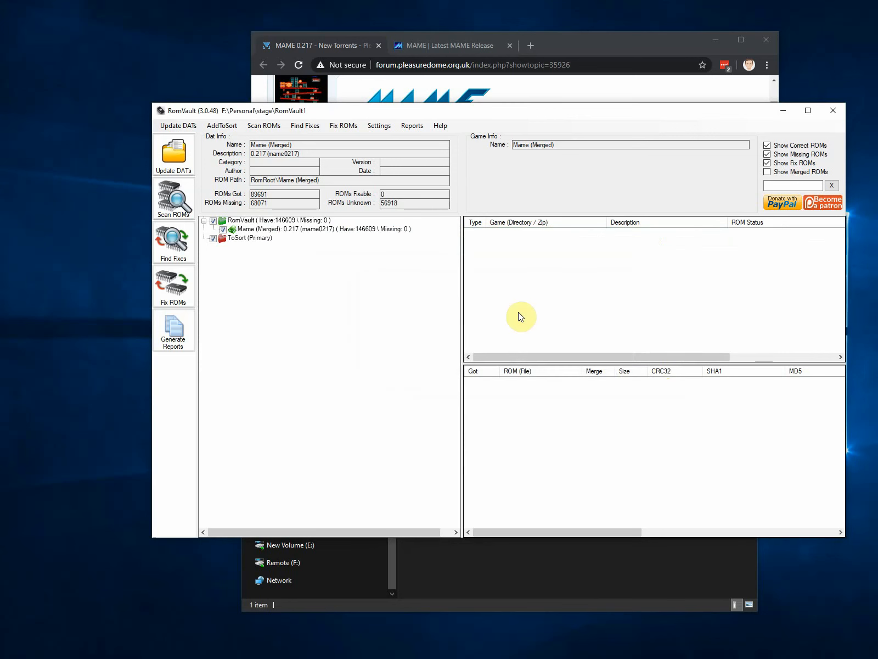
Review the ROM status of the Mame (Merged) games and the mame0217.xml file they are based on
click(325, 230)
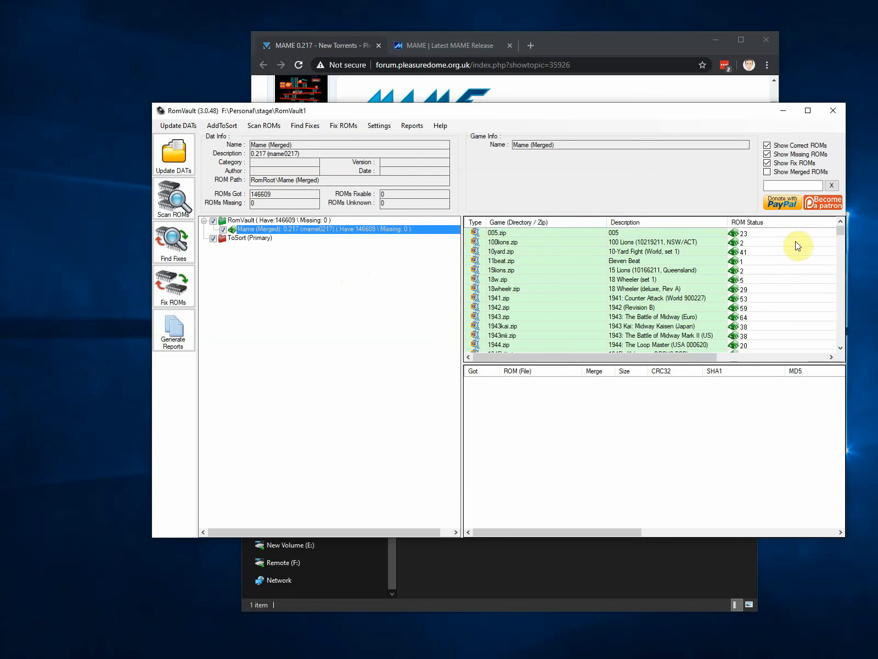
mouse_move(839, 229)
mouse_down()
mouse_move(839, 239)
mouse_move(837, 218)
mouse_up()
click(503, 542)
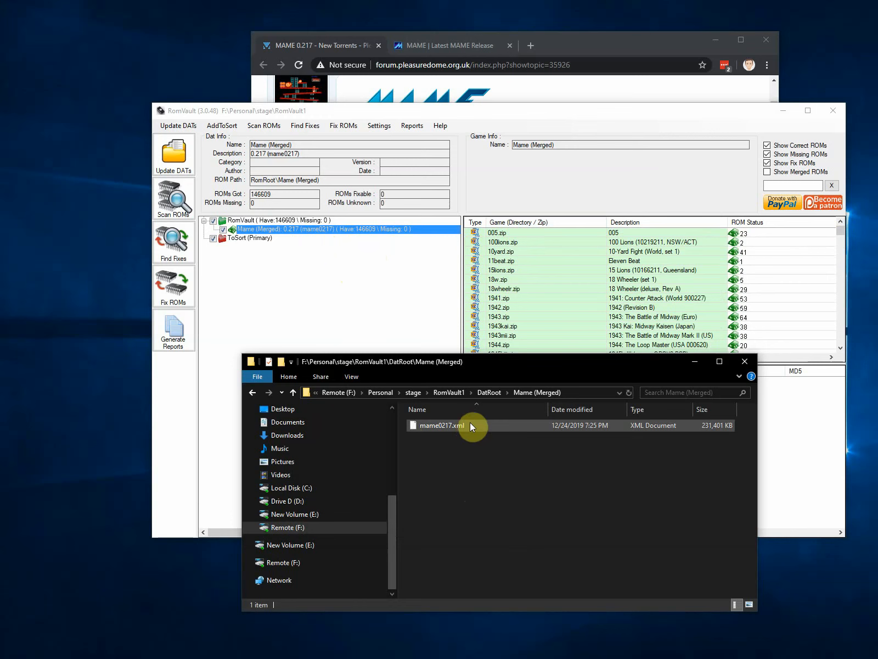
Review the merge type and ROM/CHD filter in the Mame (Merged) directory settings and close them without applying changes
right_click(272, 228)
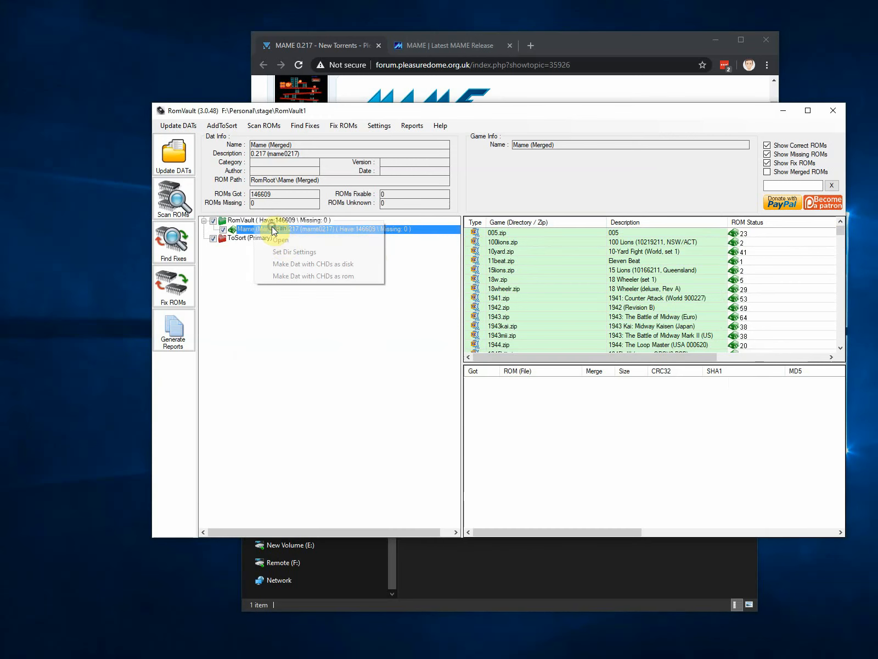
click(286, 252)
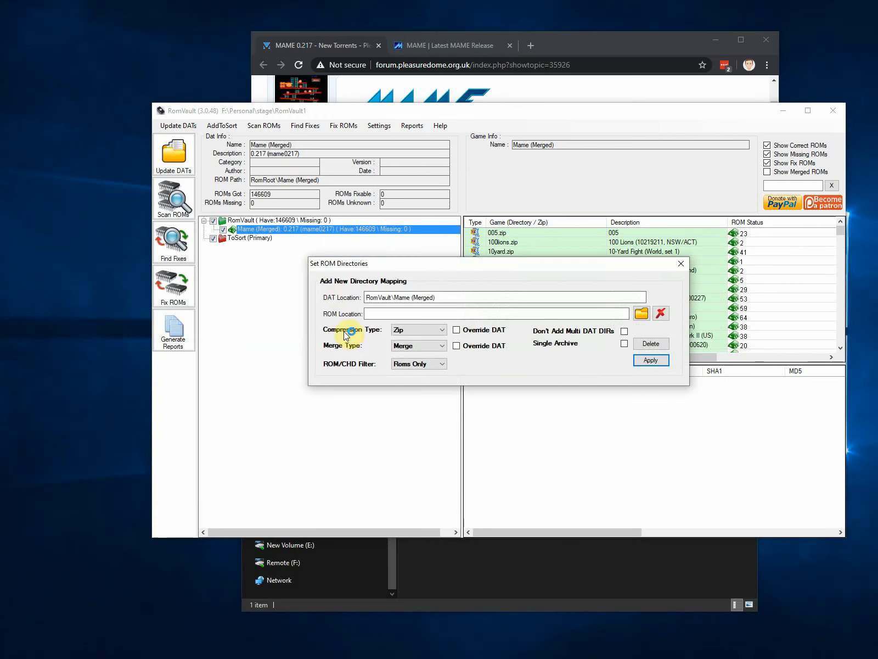
click(425, 363)
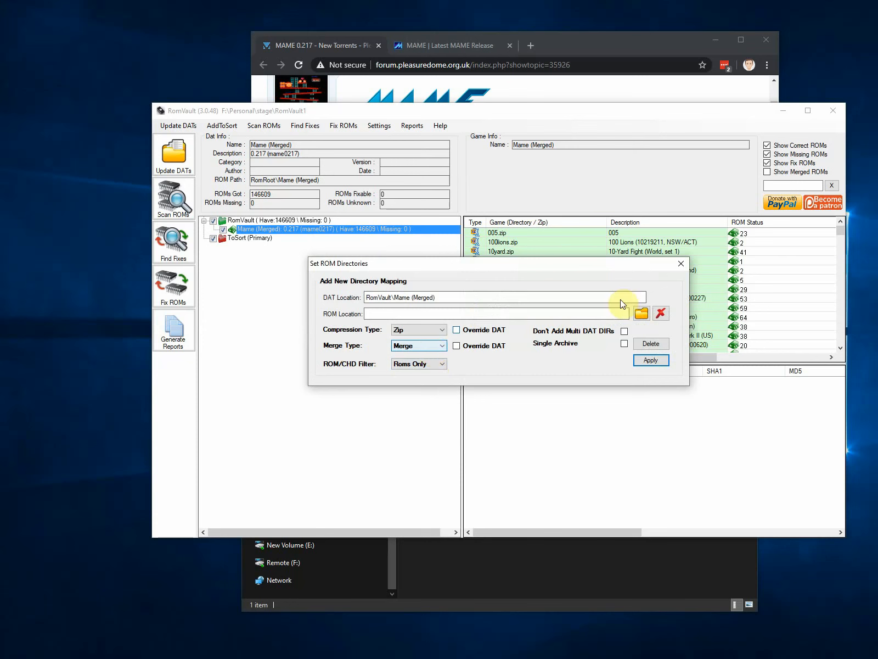
click(682, 264)
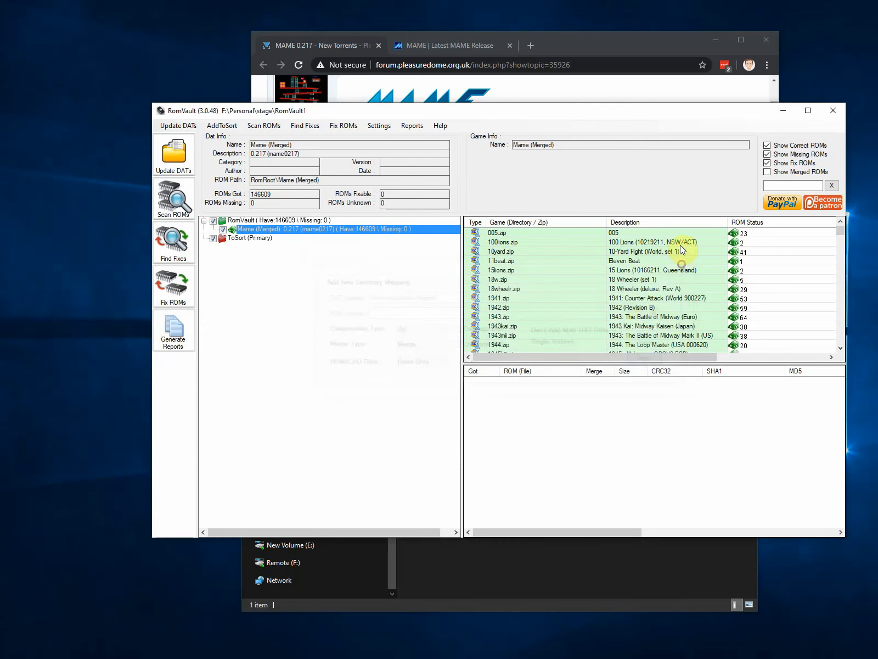
Reread the forum's note on merging differences and close RomVault
click(648, 45)
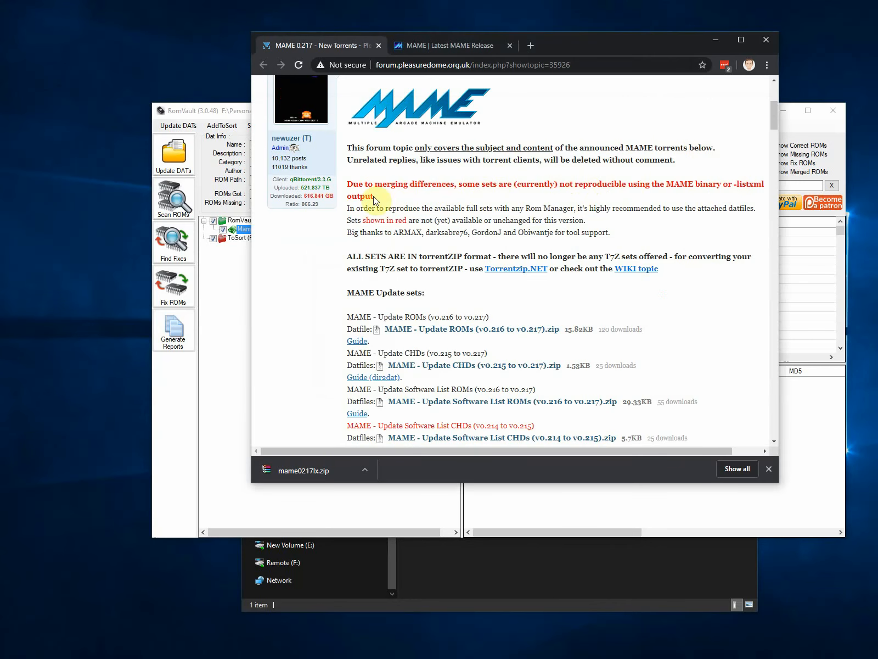
click(219, 289)
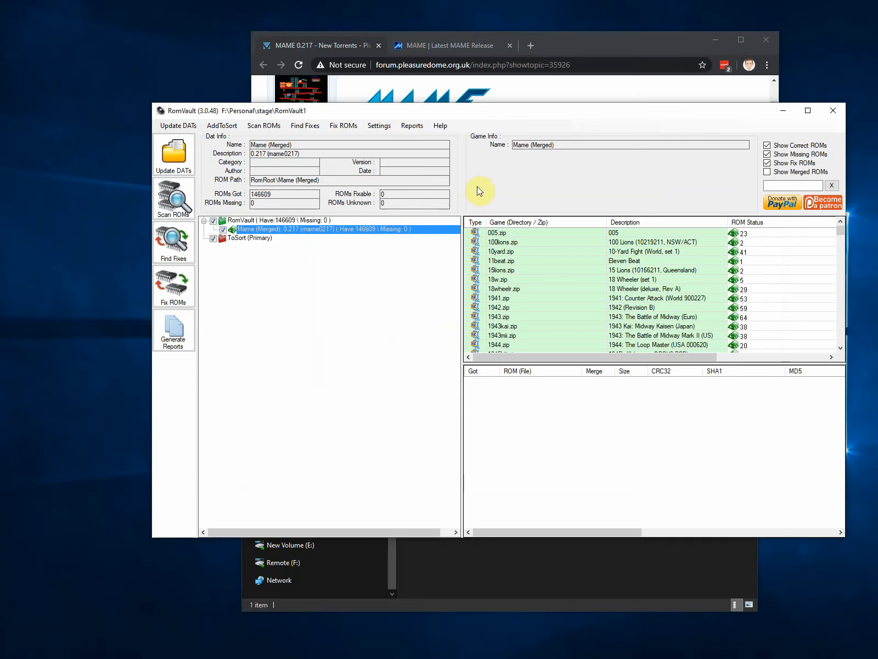
click(839, 110)
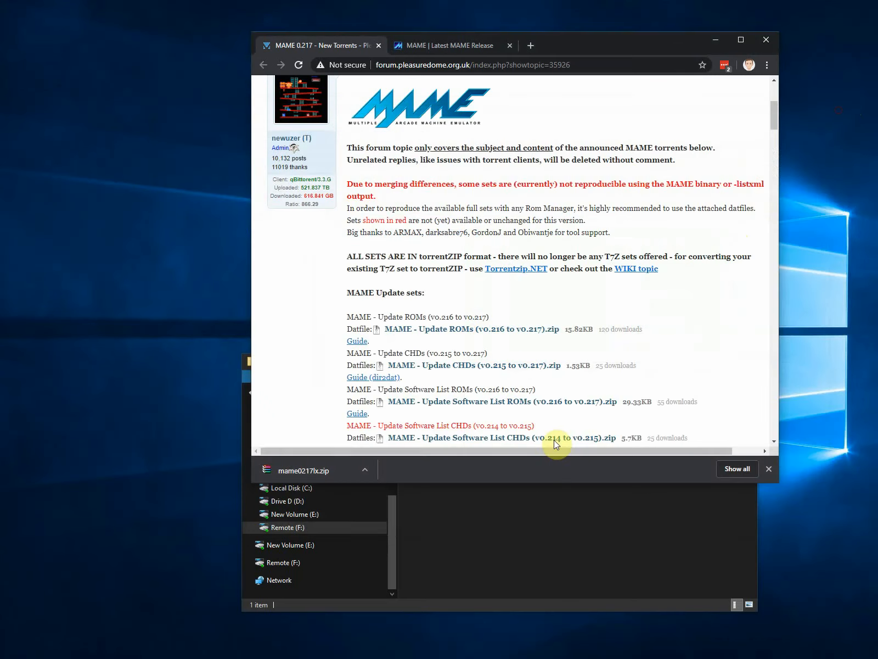
Browse to F:\Personal\stage\RomVault\DatRoot\Mame (Merged) to view its datfile
click(540, 537)
click(413, 391)
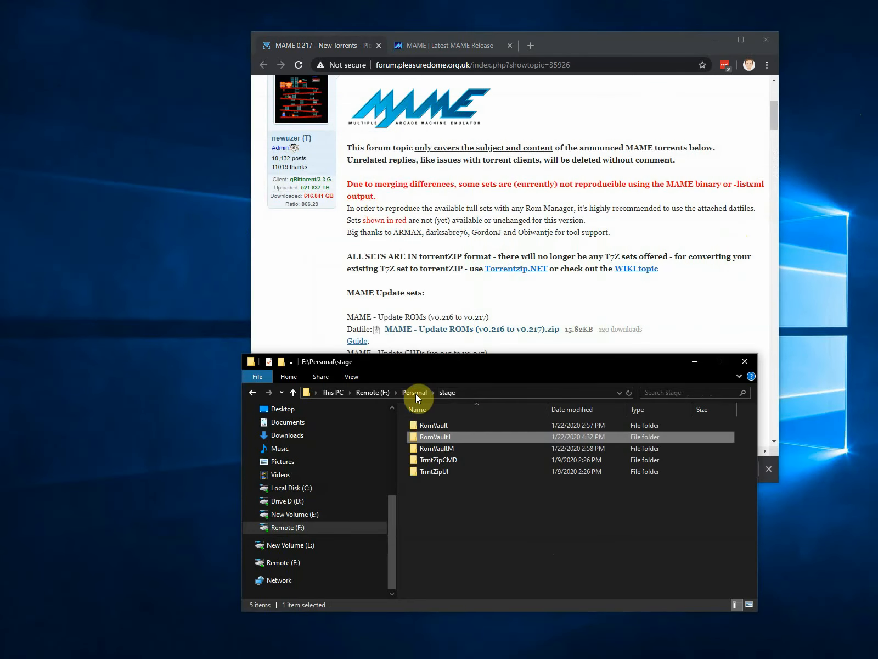
click(429, 425)
double_click(429, 425)
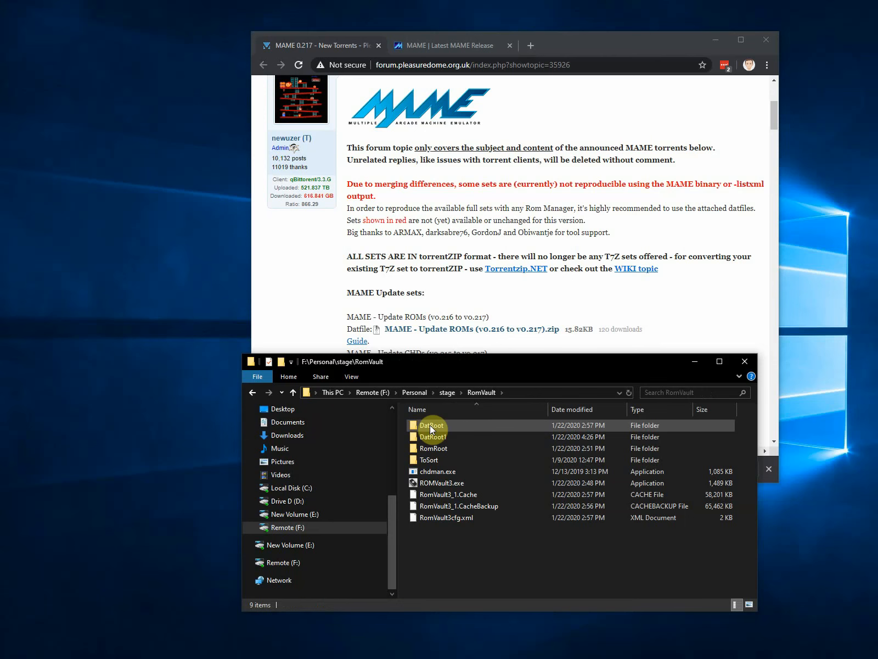
double_click(429, 425)
double_click(431, 424)
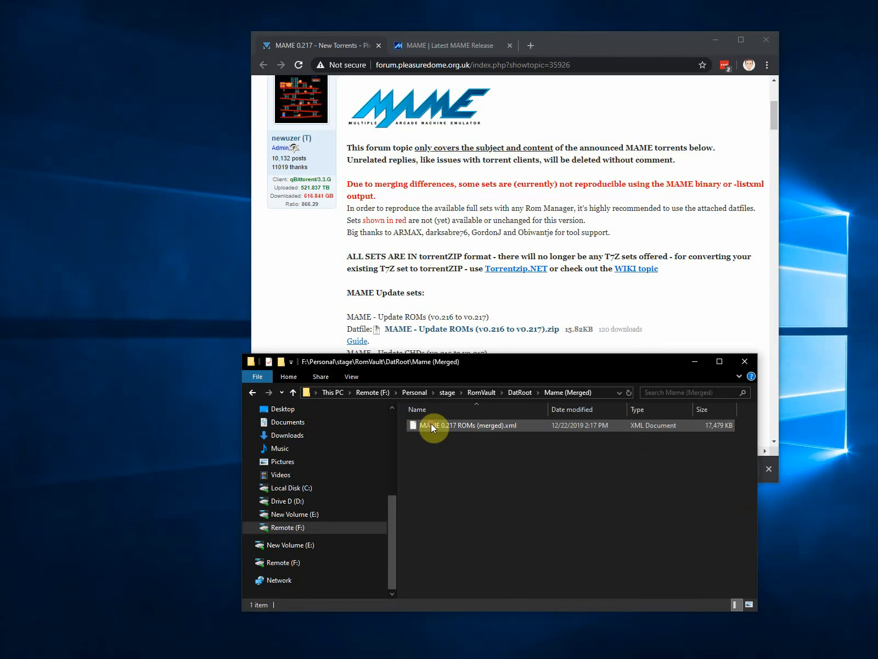
Compare the folders in RomVault\DatRoot with the forum's datfiles under MAME full sets
click(524, 393)
scroll(548, 302, down, 3)
scroll(546, 301, down, 10)
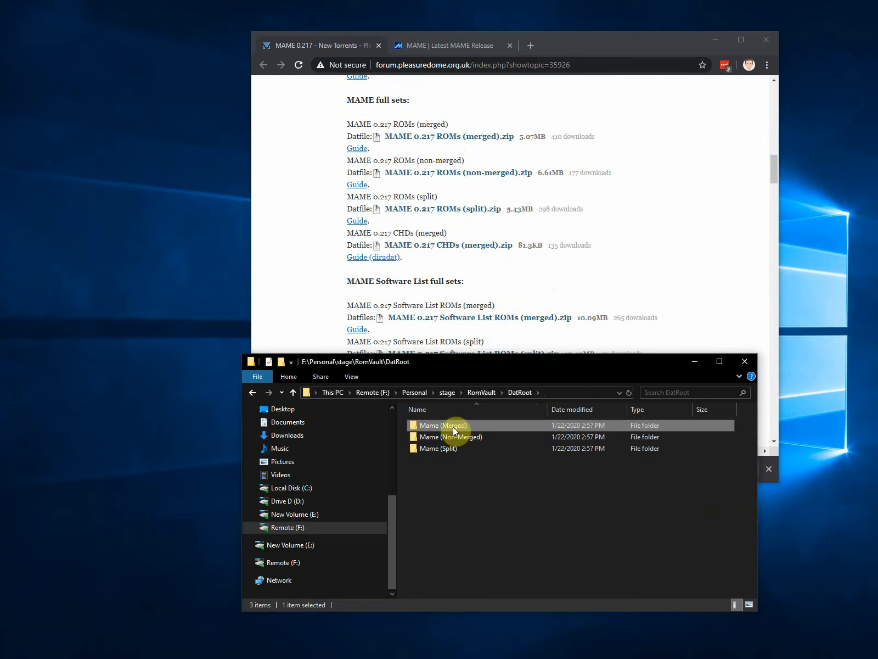
View the datfiles inside DatRoot's Mame (Non-Merged) and Mame (Split) folders, and return to the RomVault folder
double_click(457, 437)
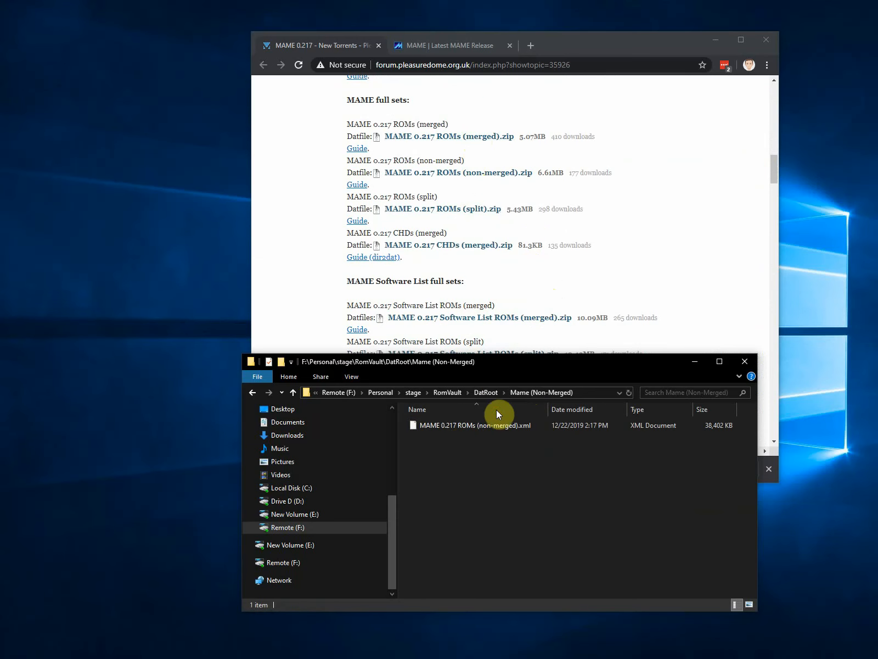
click(488, 391)
click(432, 449)
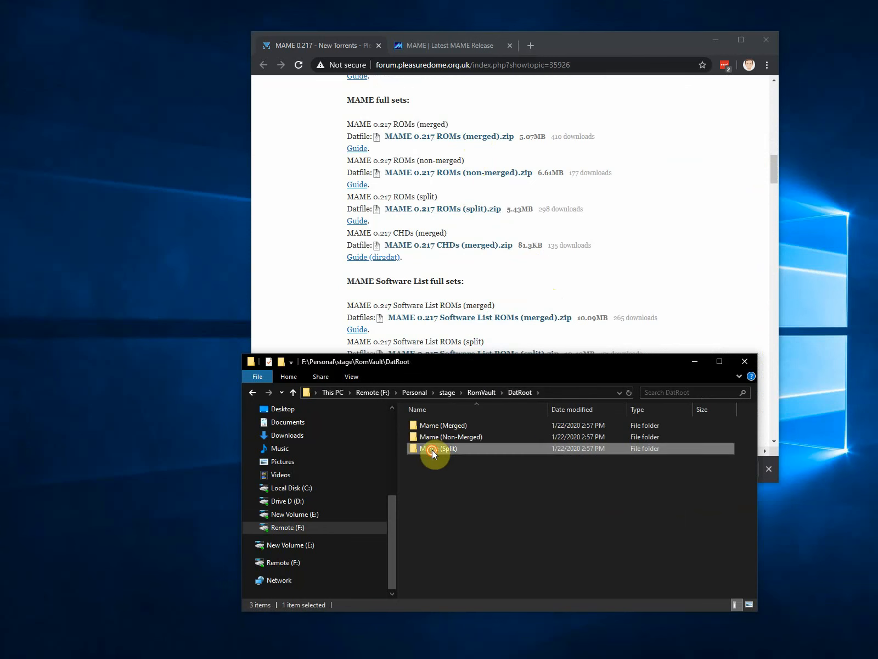
double_click(432, 449)
click(483, 392)
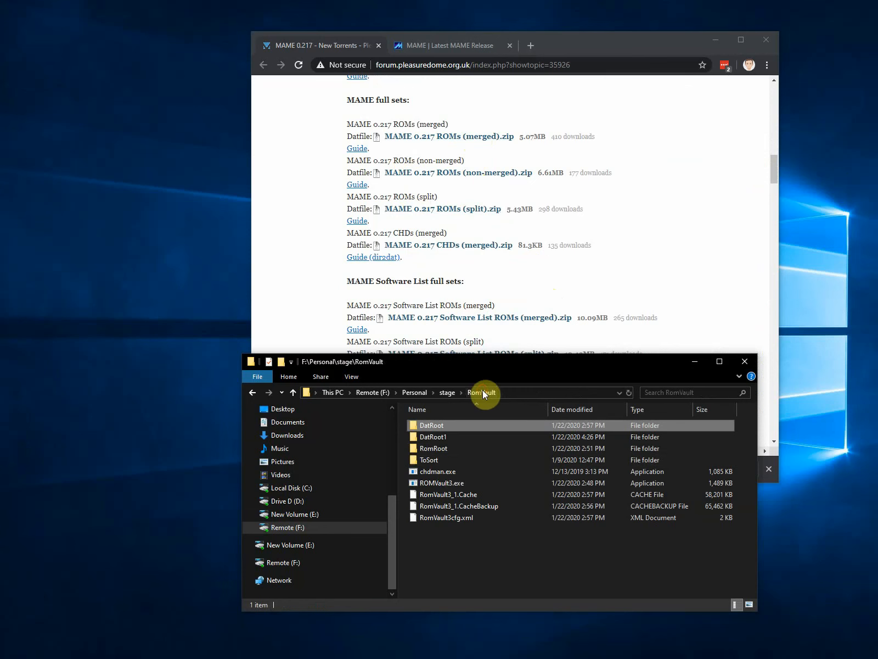
Launch ROMVault3.exe and review the merged, non-merged and split Mame sets one after another
click(446, 483)
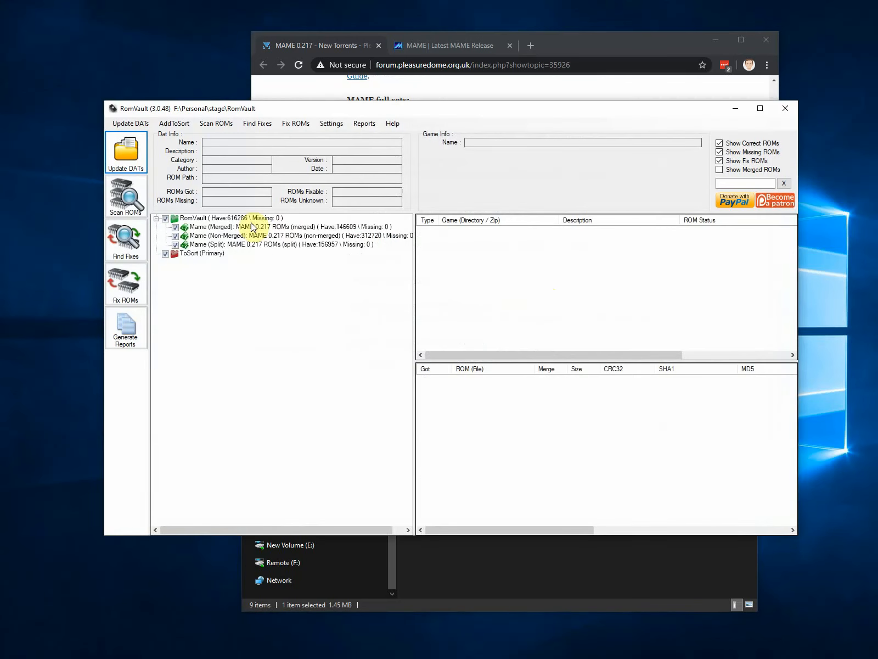
click(237, 228)
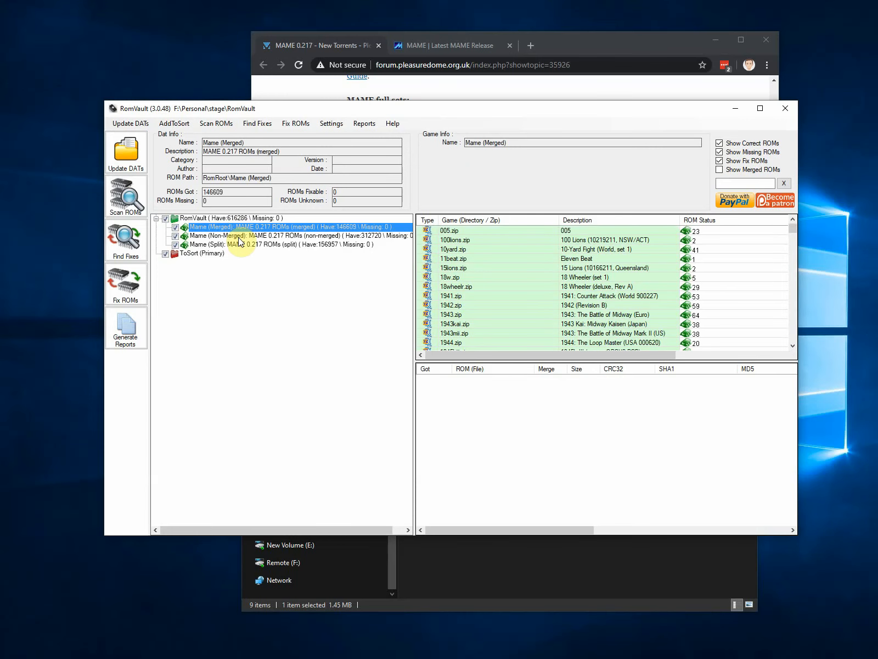
click(239, 238)
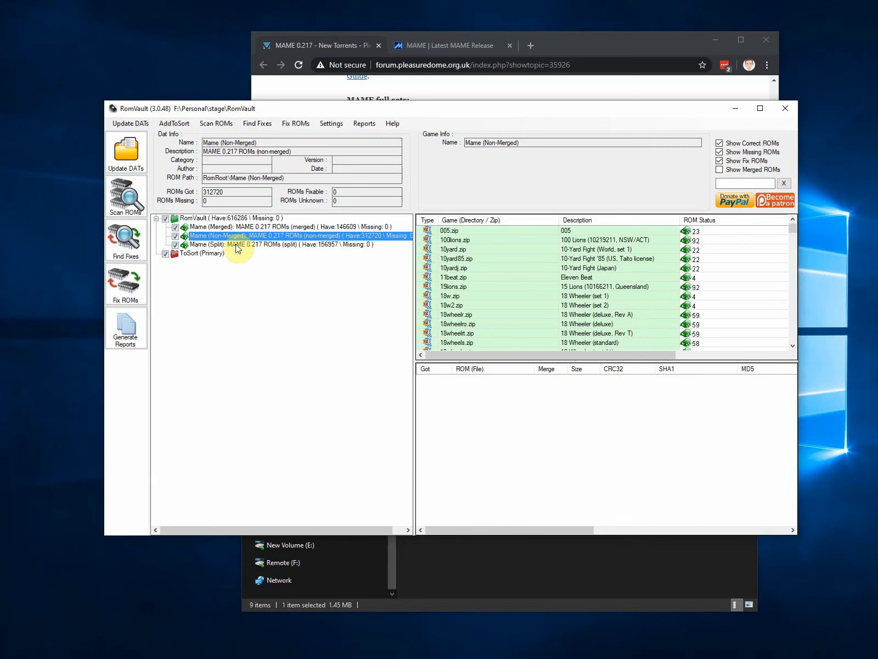
click(236, 245)
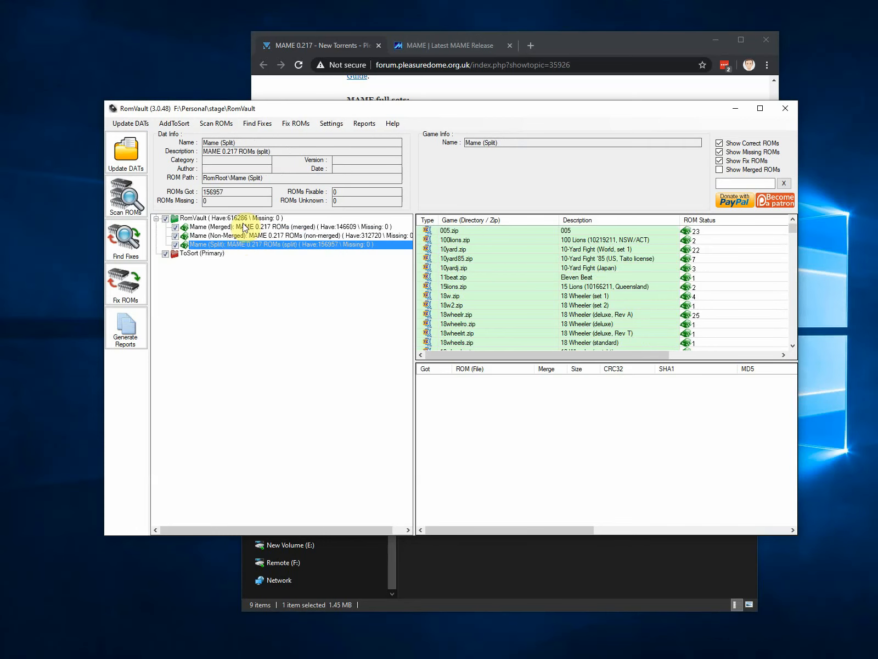
Switch to the file manager beside RomVault and copy mame0217.xml from the DatRoot1 folder
drag(322, 111, 383, 106)
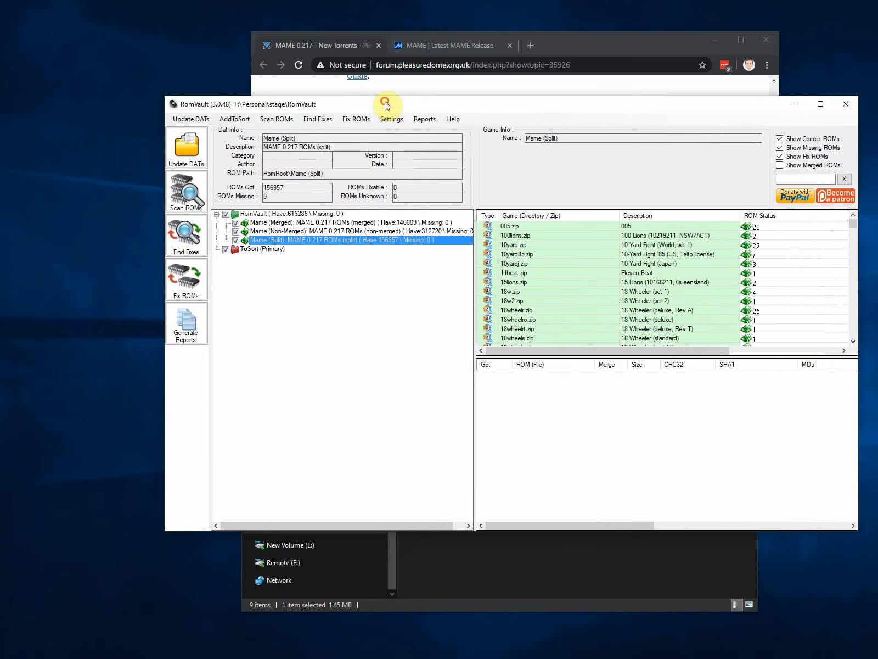
click(550, 564)
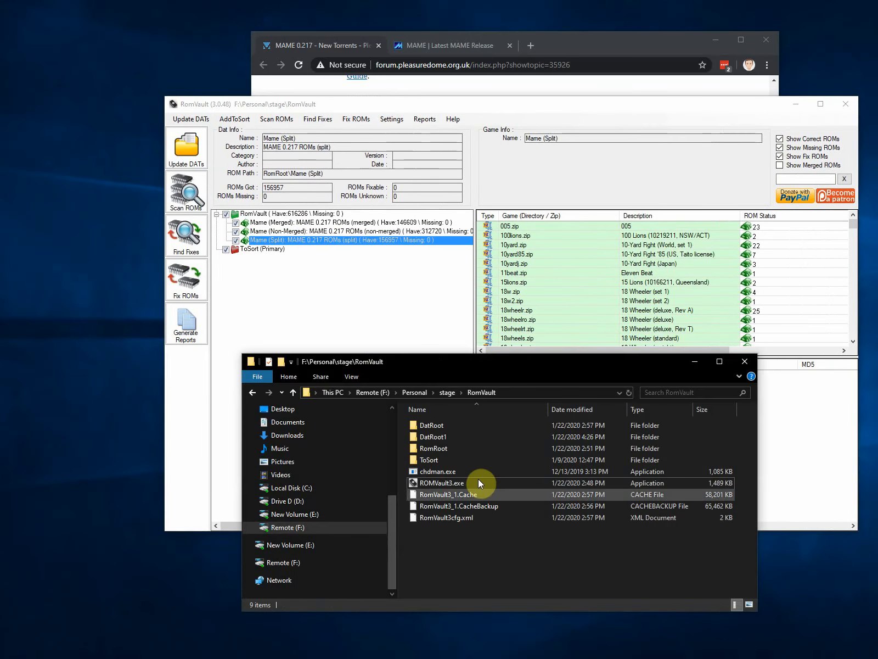
double_click(432, 437)
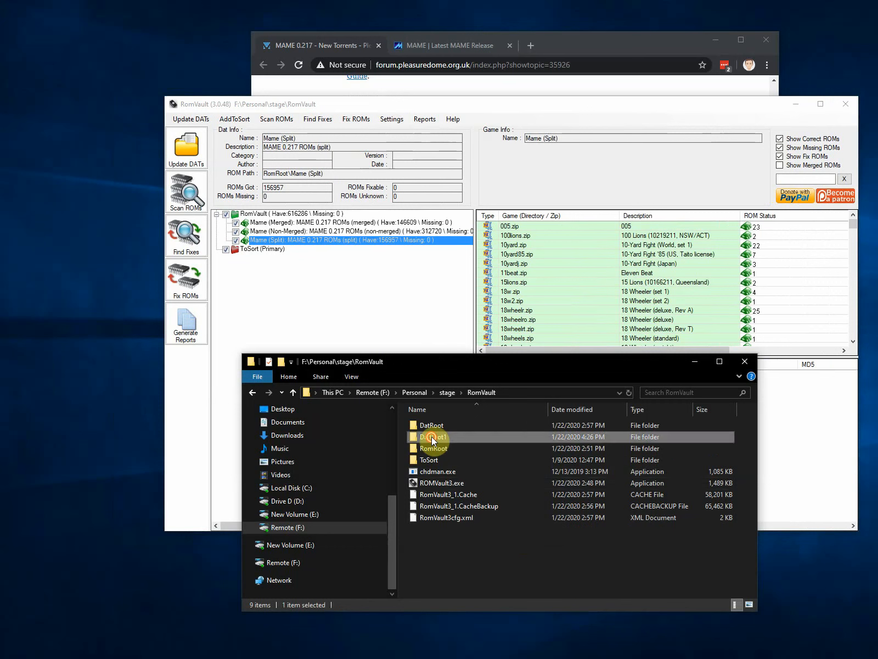
click(441, 424)
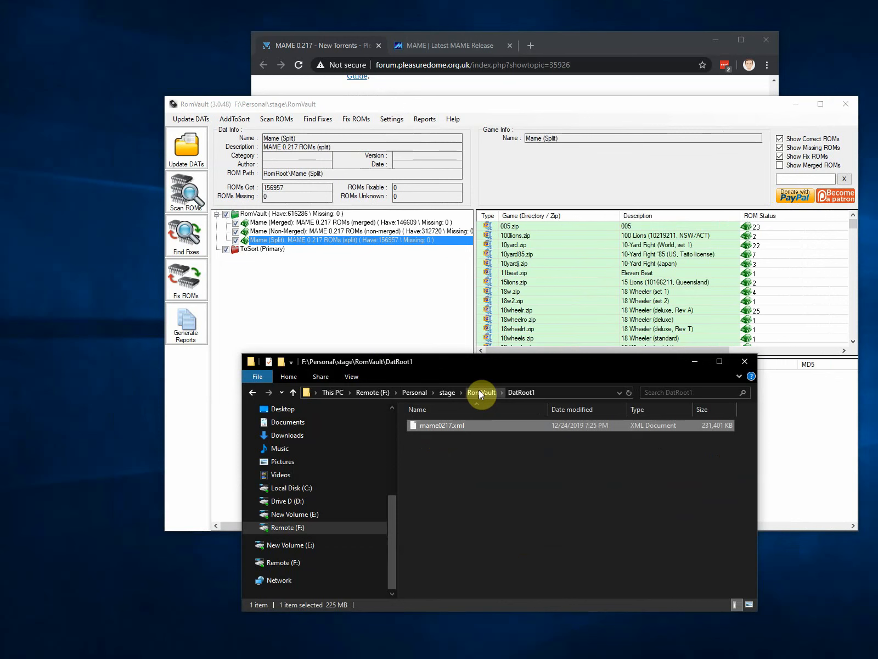
Replace the datfile in DatRoot\Mame (Merged) with the copied mame0217.xml
click(479, 392)
double_click(435, 422)
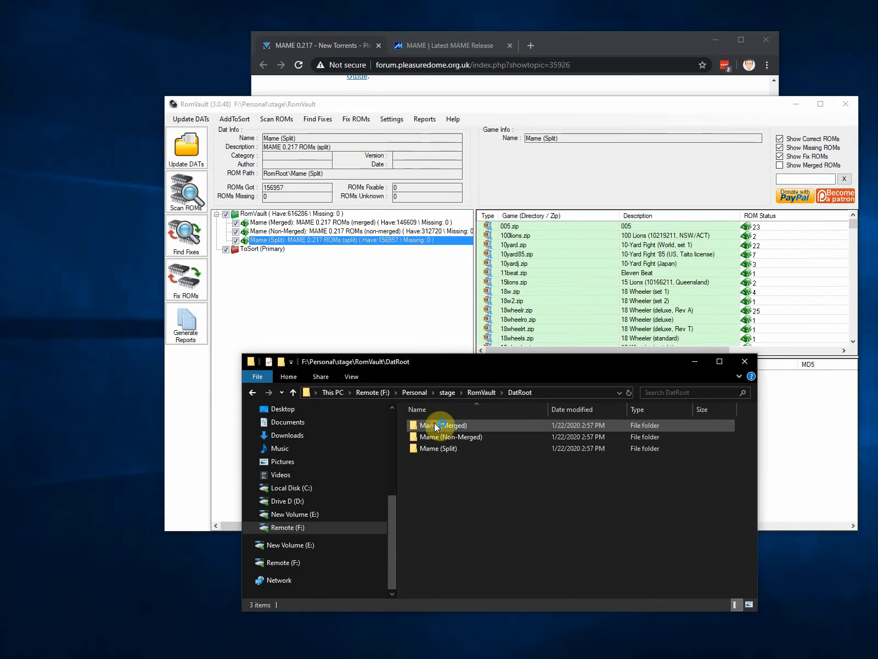
double_click(434, 423)
click(435, 422)
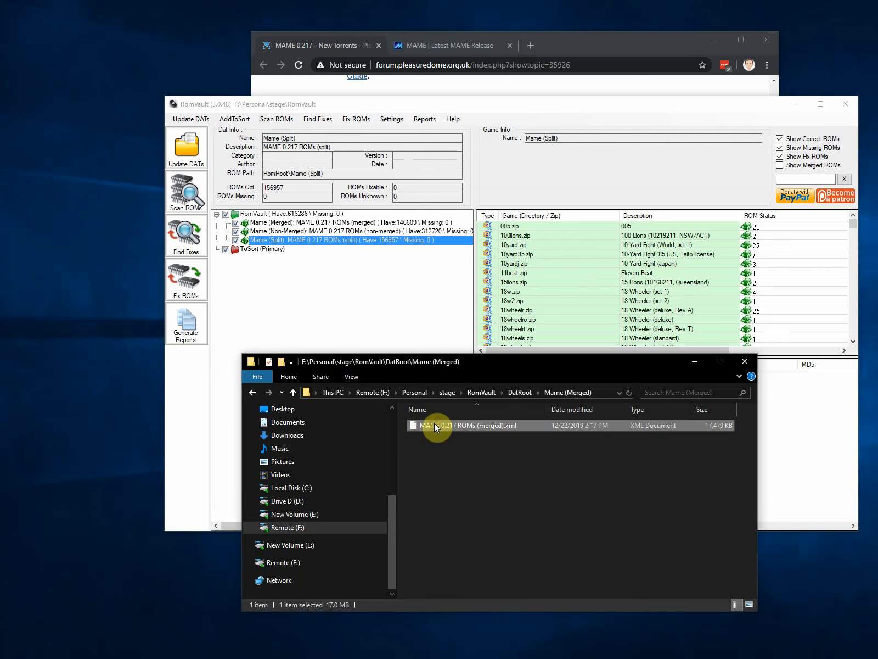
key(Delete)
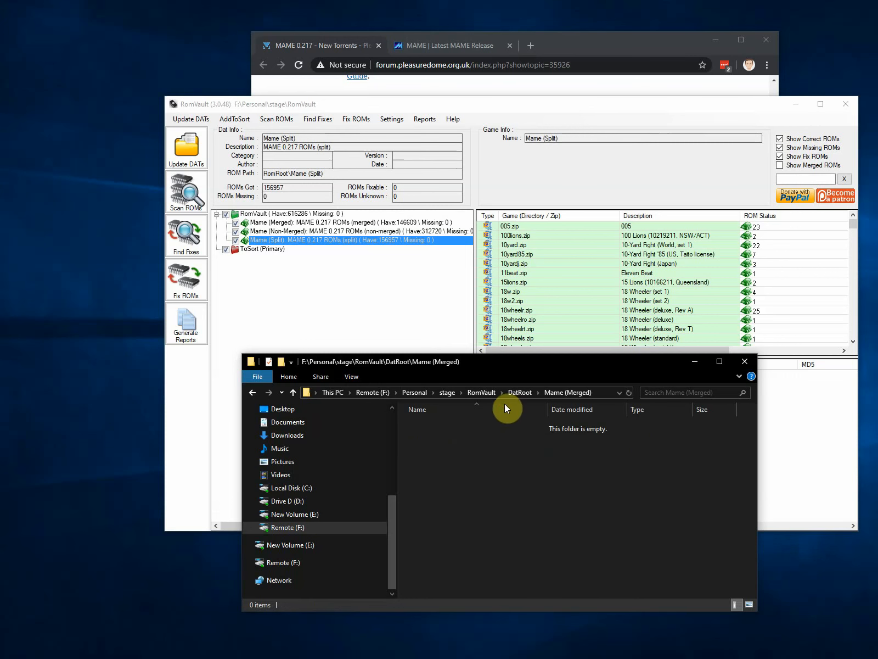
key(ctrl+v)
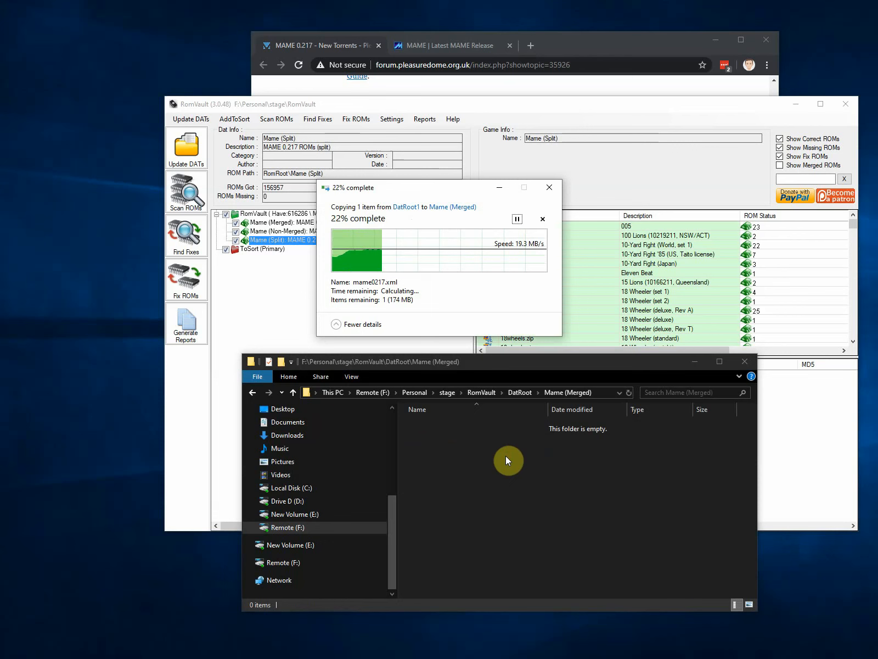
Delete the non-merged datfile from DatRoot\Mame (Non-Merged) and paste mame0217.xml in its place
click(521, 392)
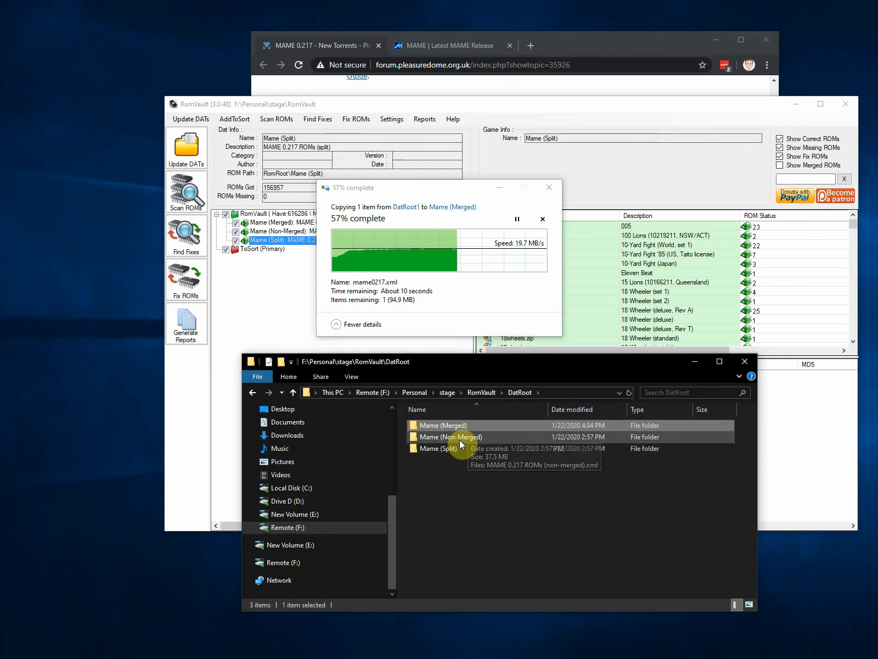
double_click(459, 438)
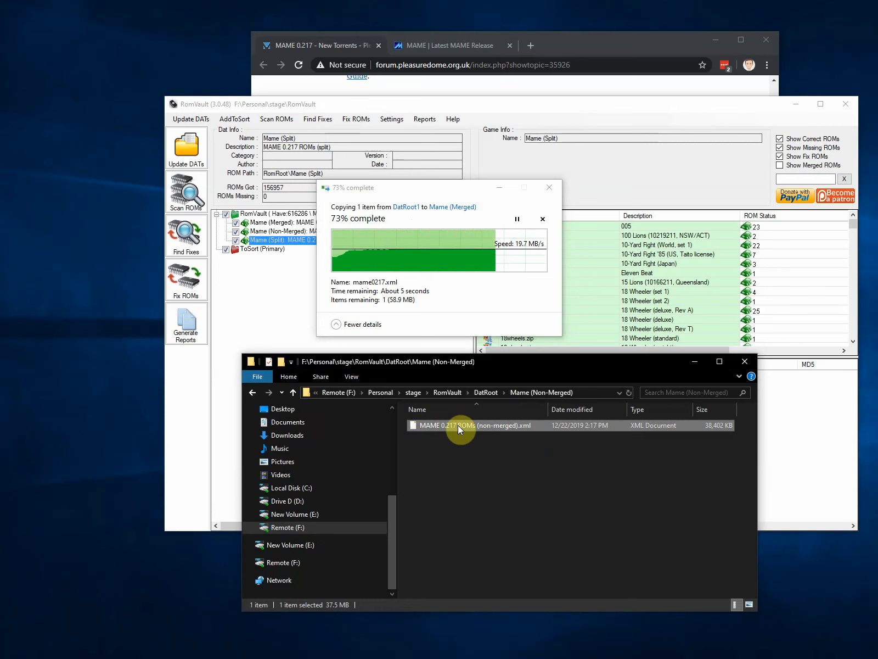
key(Delete)
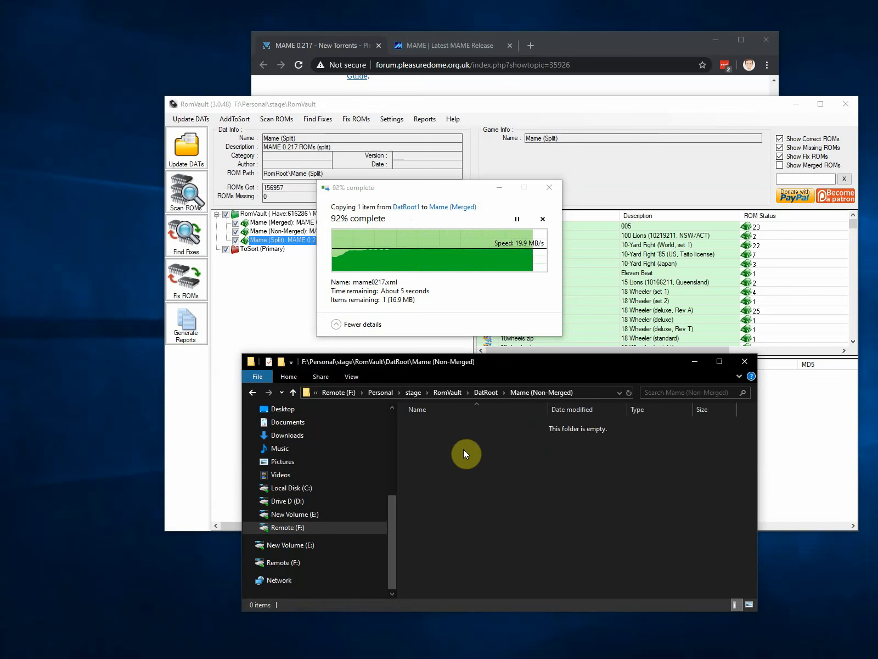
key(ctrl+v)
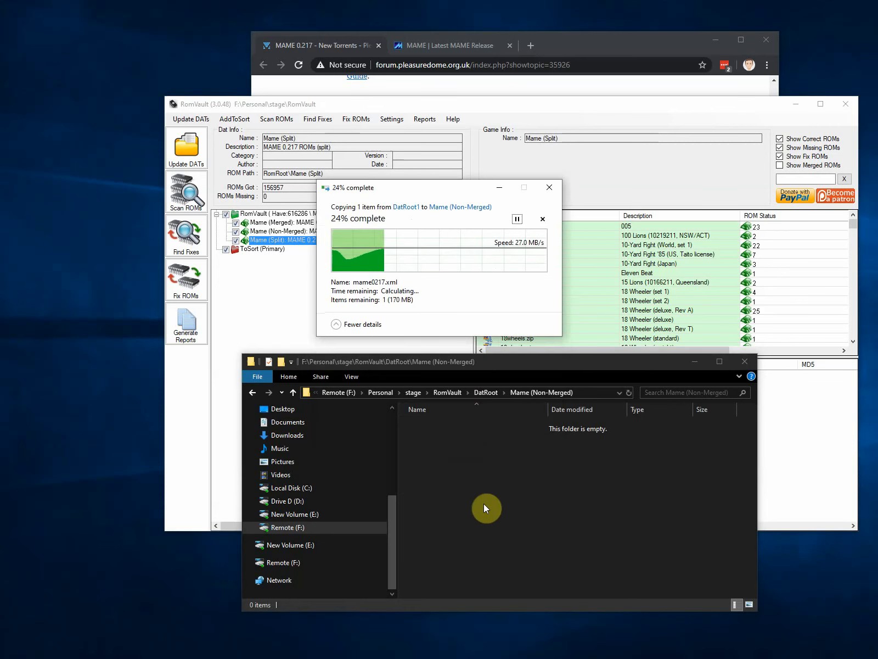
Swap the split datfile in DatRoot\Mame (Split) for mame0217.xml and return to DatRoot
click(488, 391)
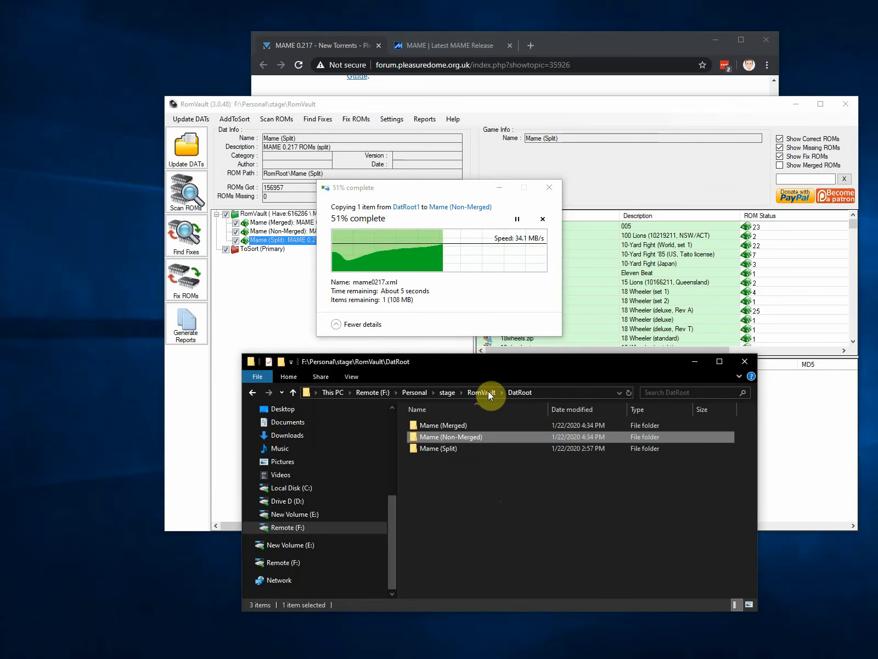
double_click(435, 448)
click(445, 425)
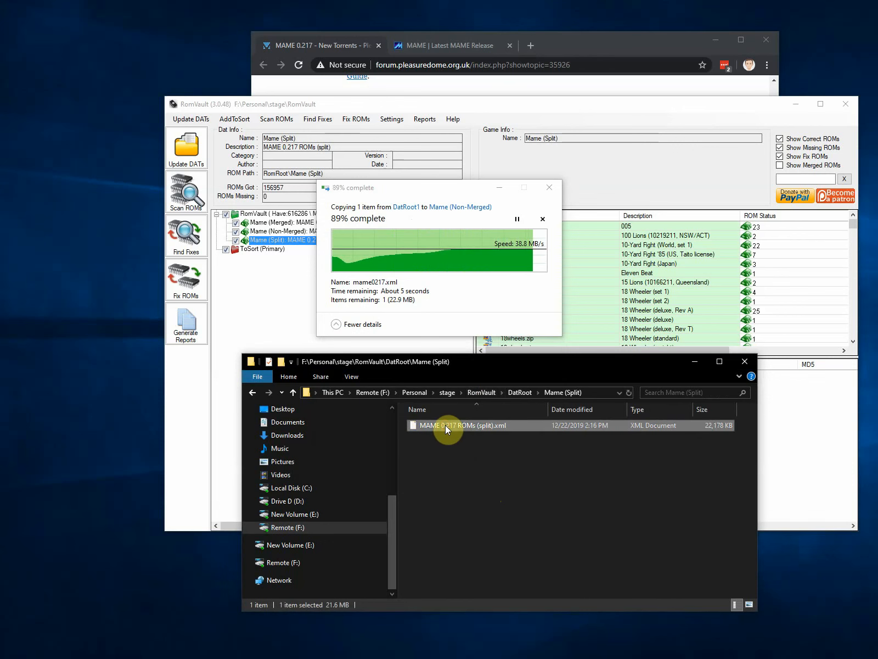
key(Delete)
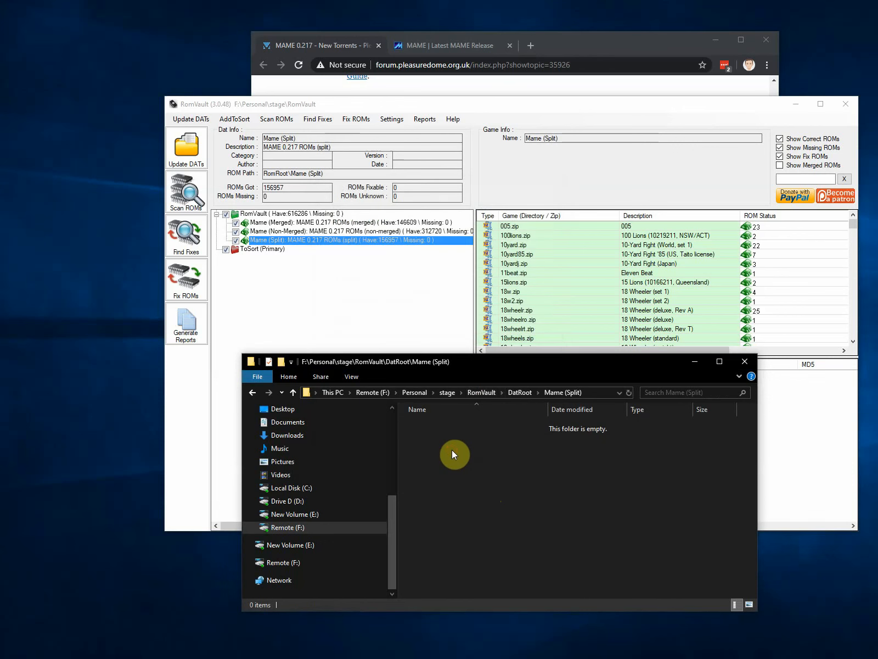
key(ctrl+v)
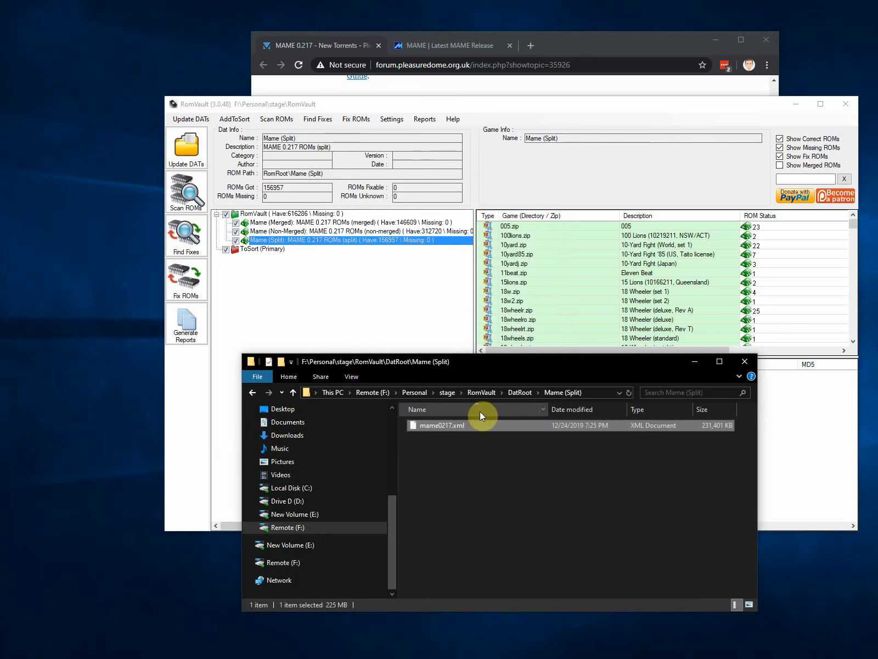
click(520, 392)
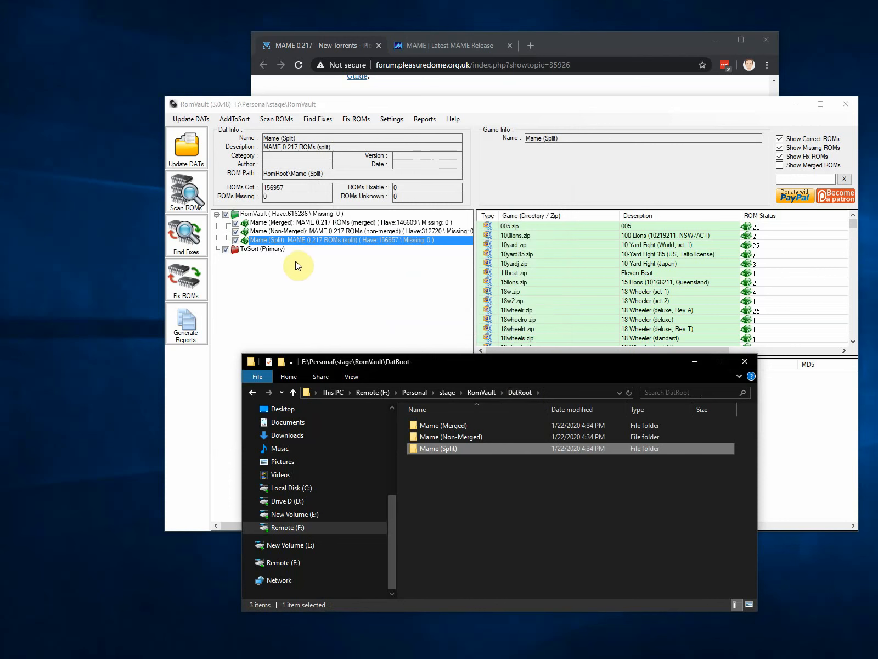
In RomVault, set the Mame (Merged) directory's merge type to Merge and ROM/CHD filter to Roms Only, and apply the settings
click(292, 221)
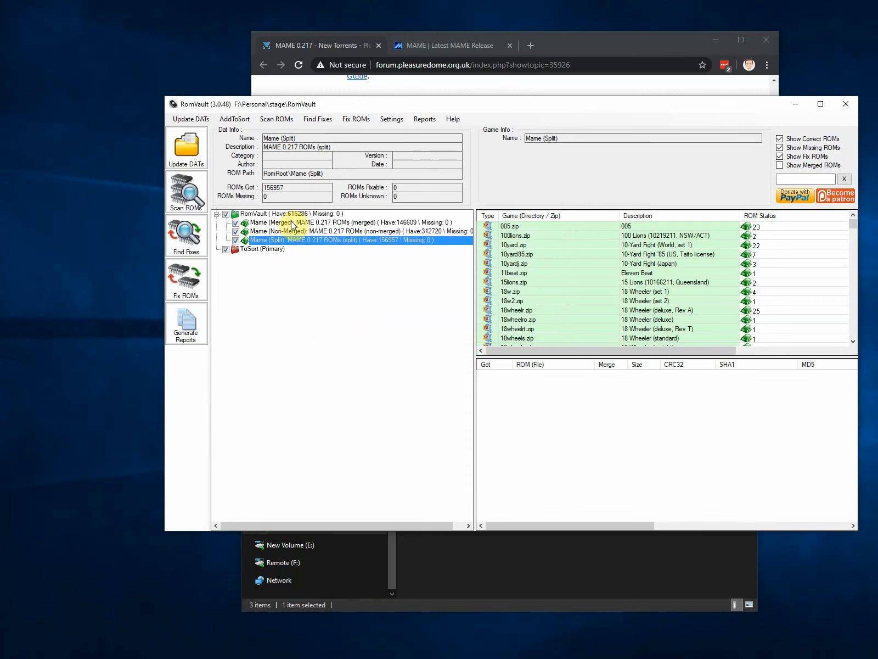
click(292, 222)
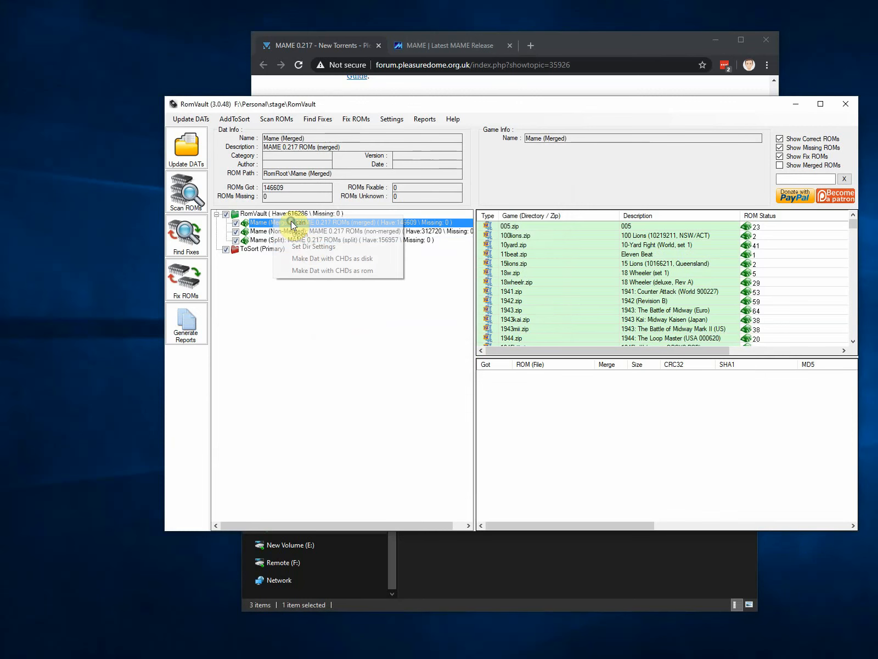
right_click(291, 222)
click(309, 245)
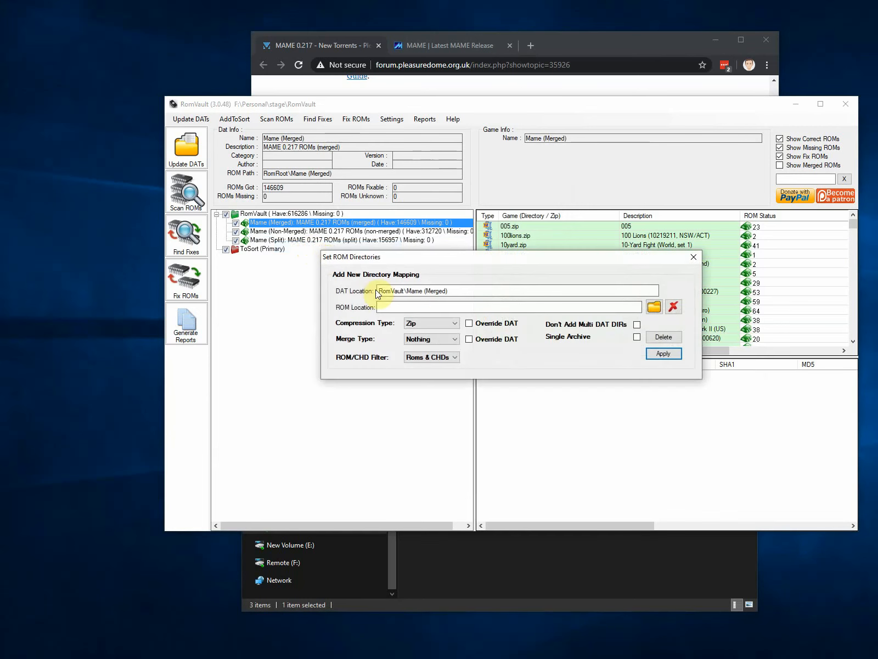
click(423, 342)
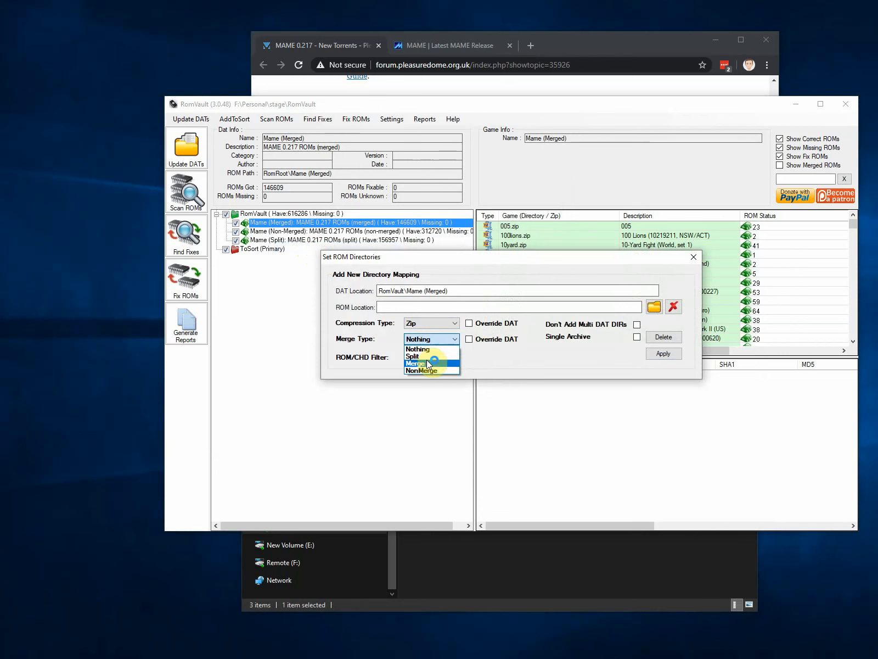
click(426, 360)
click(427, 359)
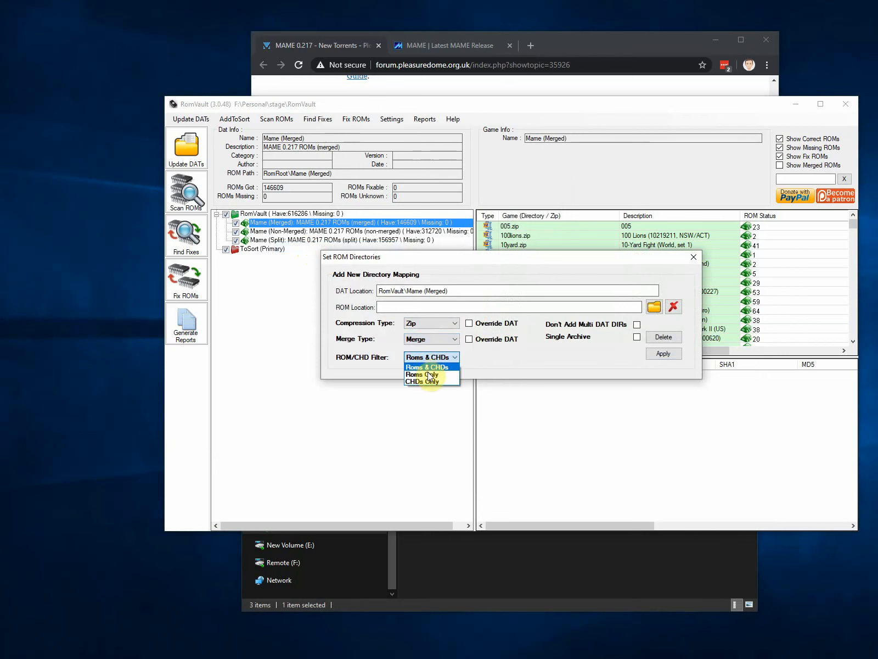
click(430, 376)
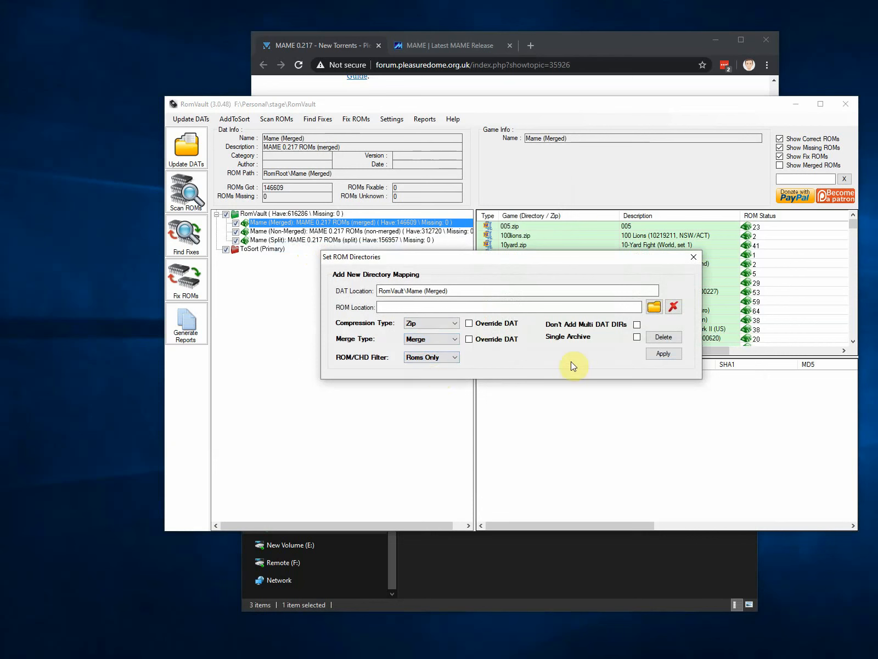
click(668, 354)
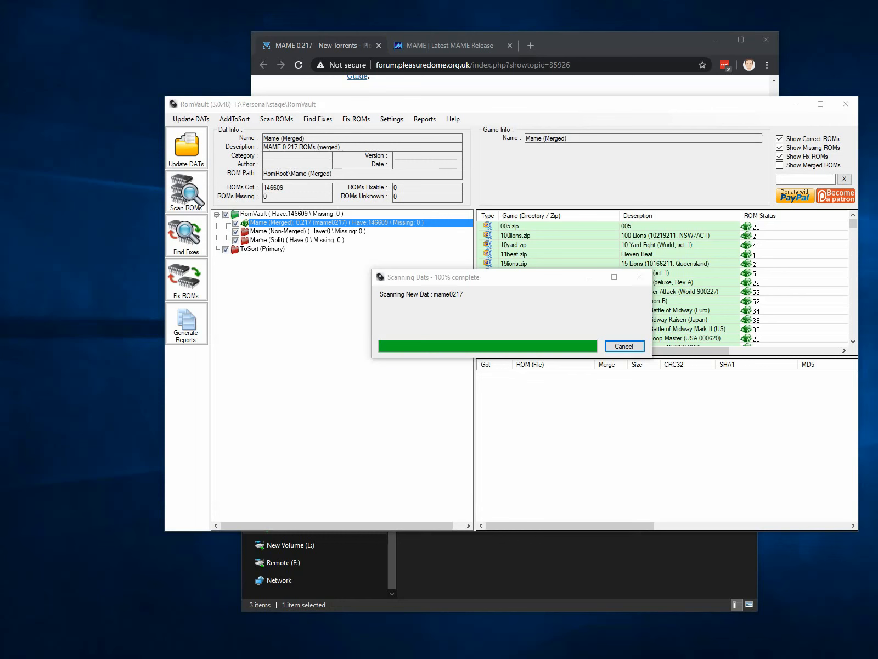
Set the Mame (Non-Merged) directory's merge type to NonMerge and ROM/CHD filter to Roms Only, and apply the settings
click(311, 235)
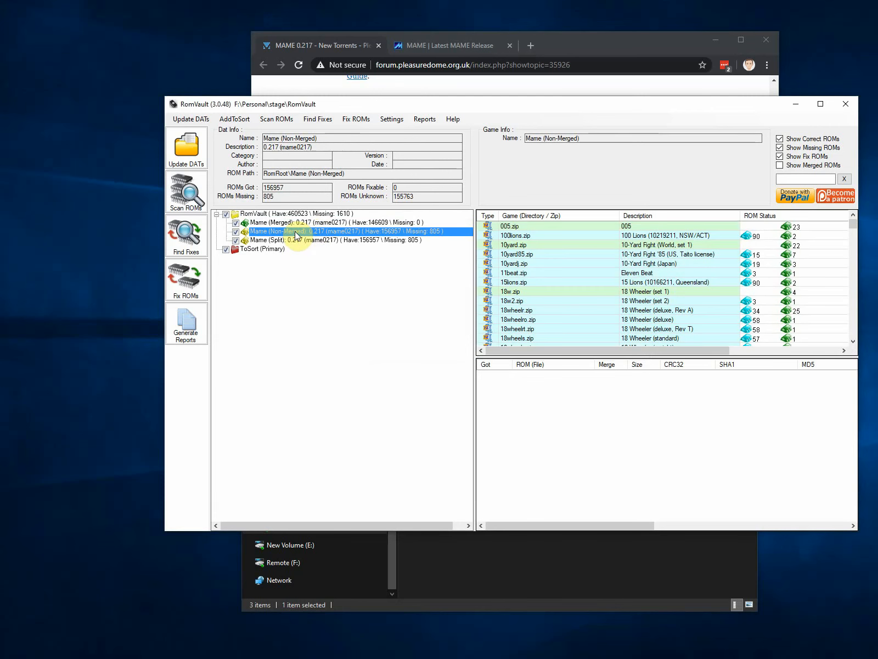
right_click(296, 235)
click(334, 256)
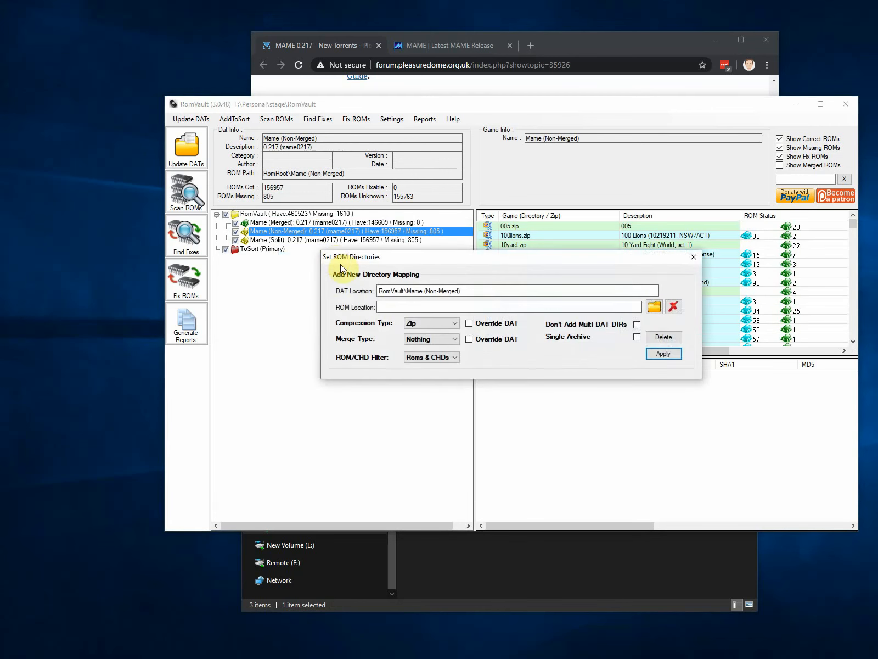
click(430, 338)
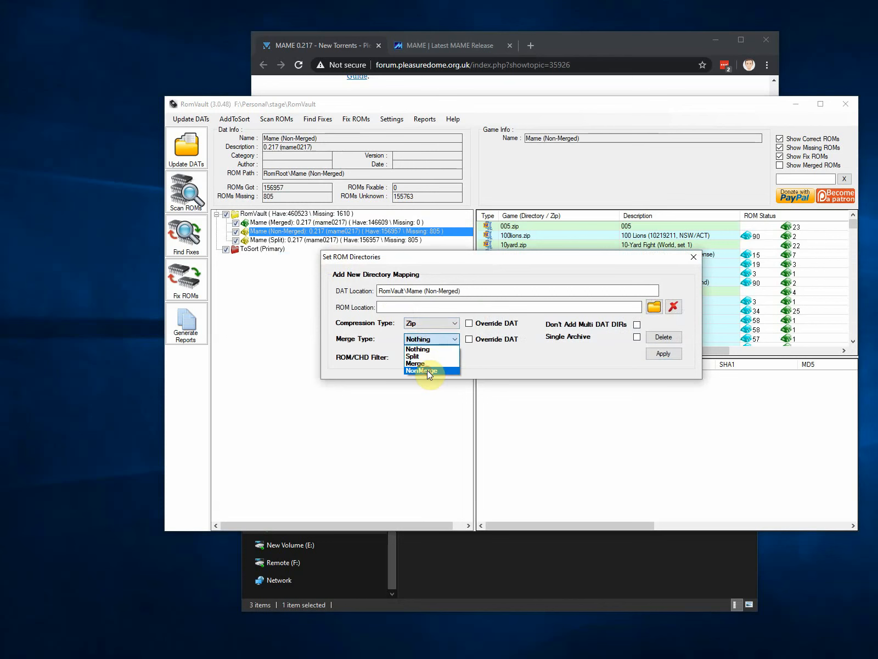
click(426, 370)
click(428, 358)
click(431, 375)
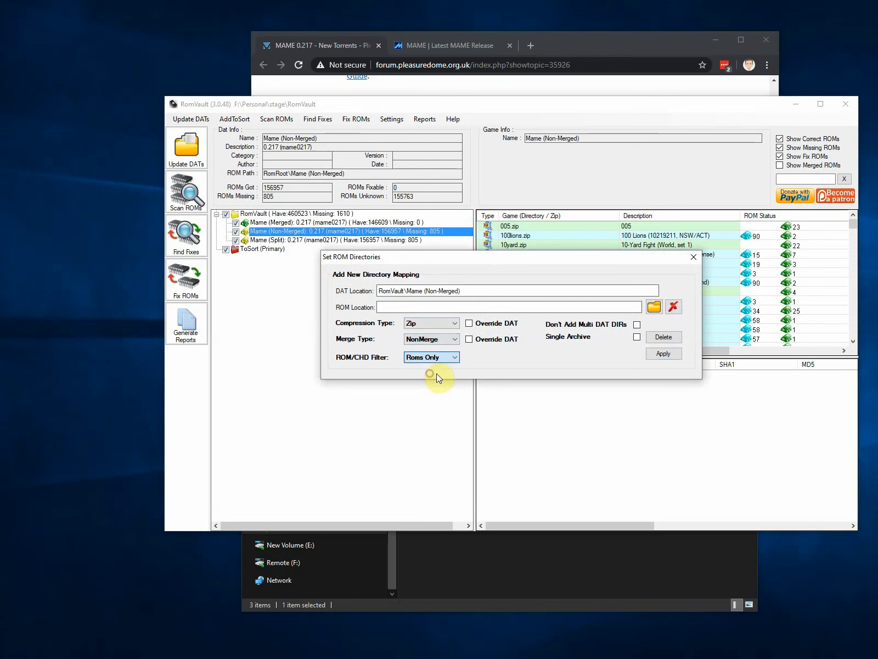
click(664, 353)
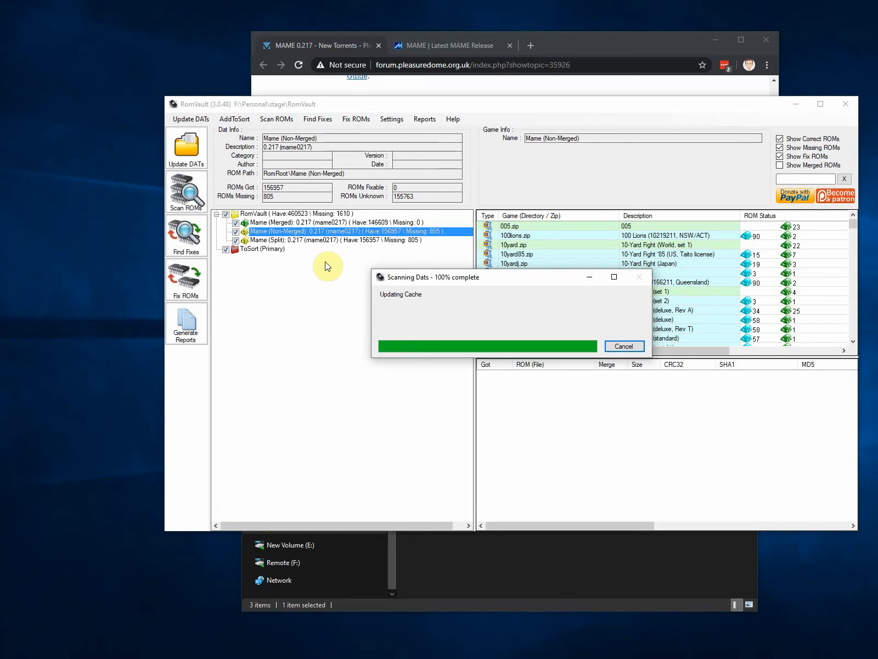
Set the Mame (Split) directory's merge type to Split and ROM/CHD filter to Roms Only, apply, and select the RomVault root
click(293, 240)
right_click(263, 238)
click(298, 267)
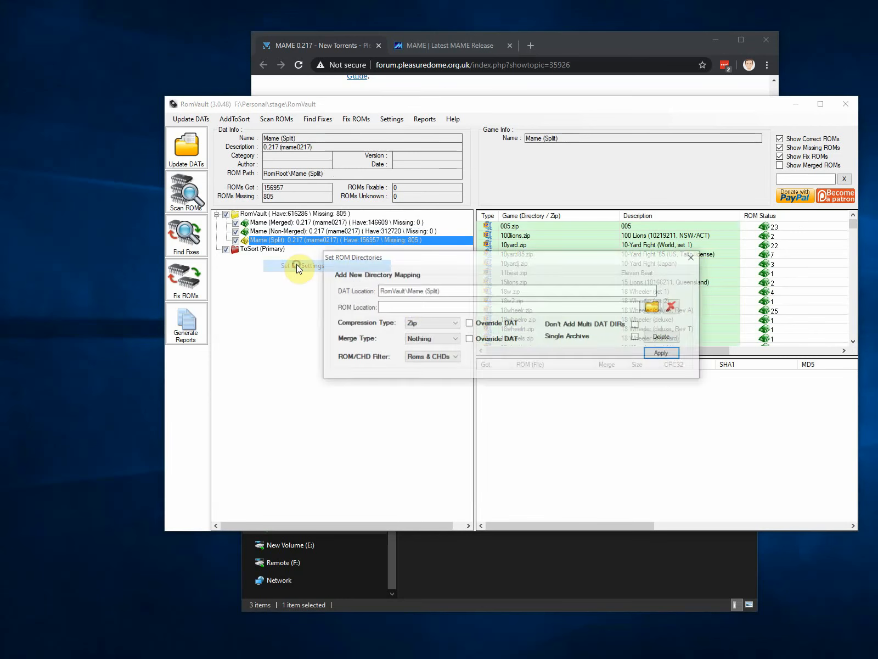
click(429, 341)
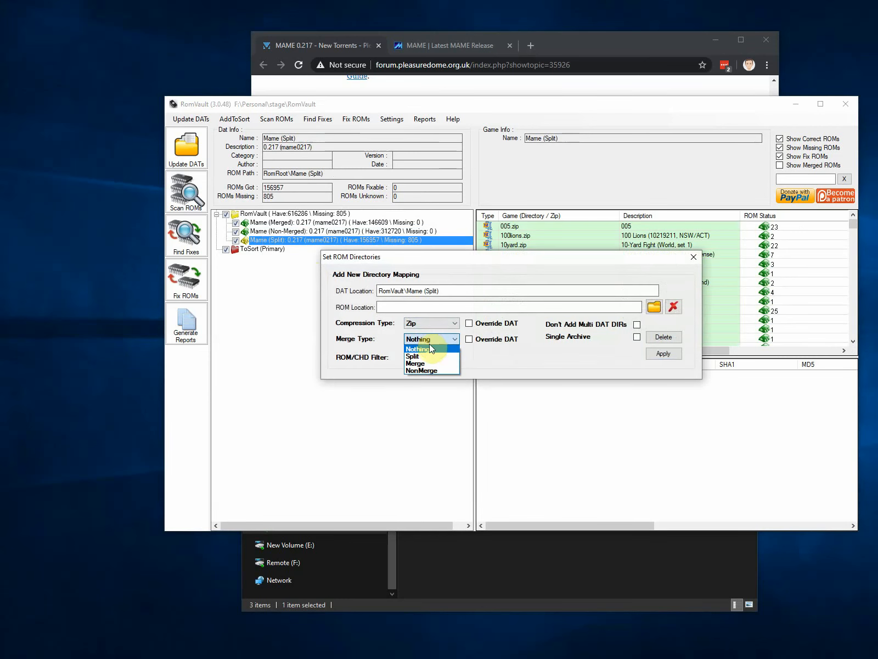
click(426, 354)
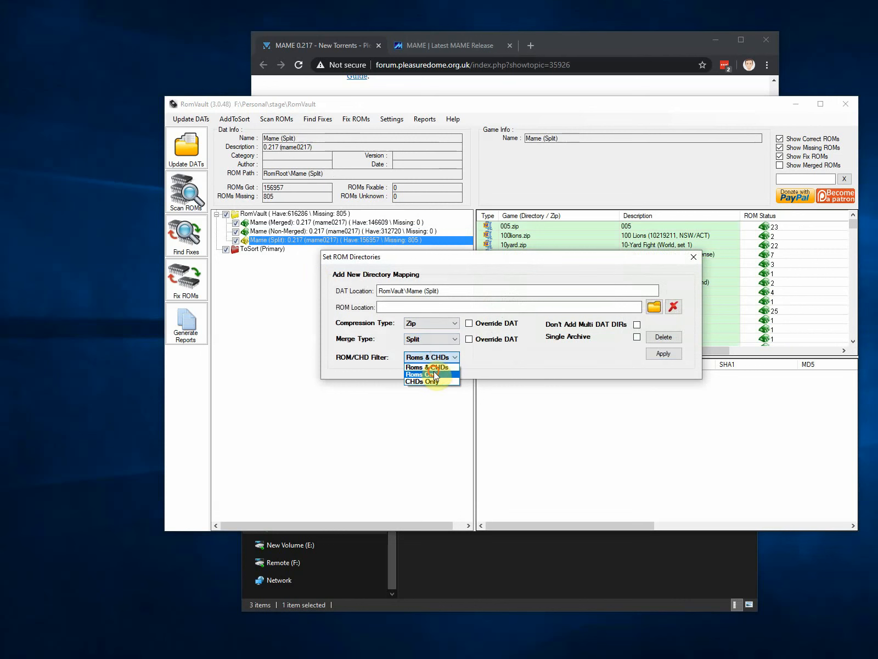
click(422, 371)
click(669, 353)
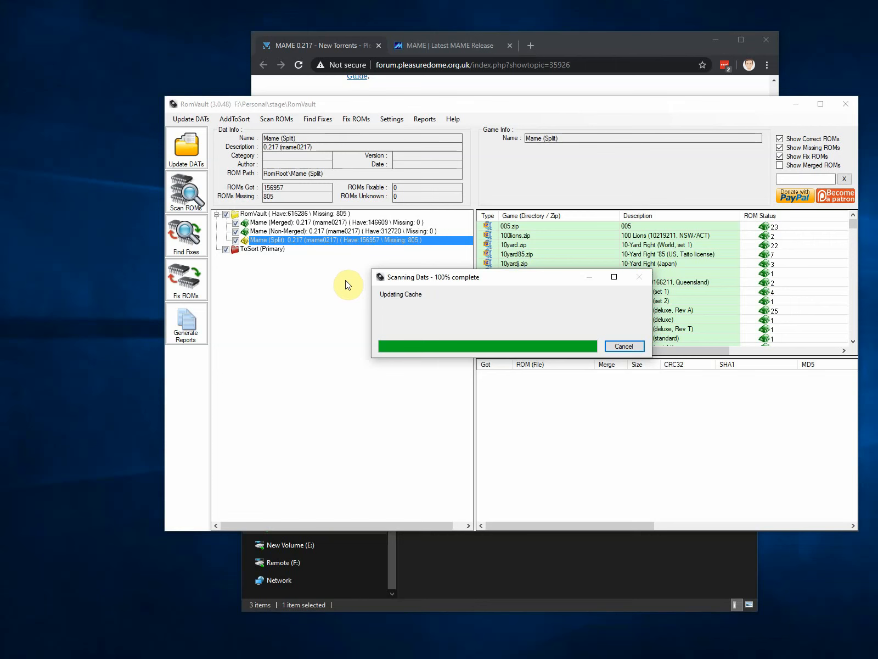
click(311, 217)
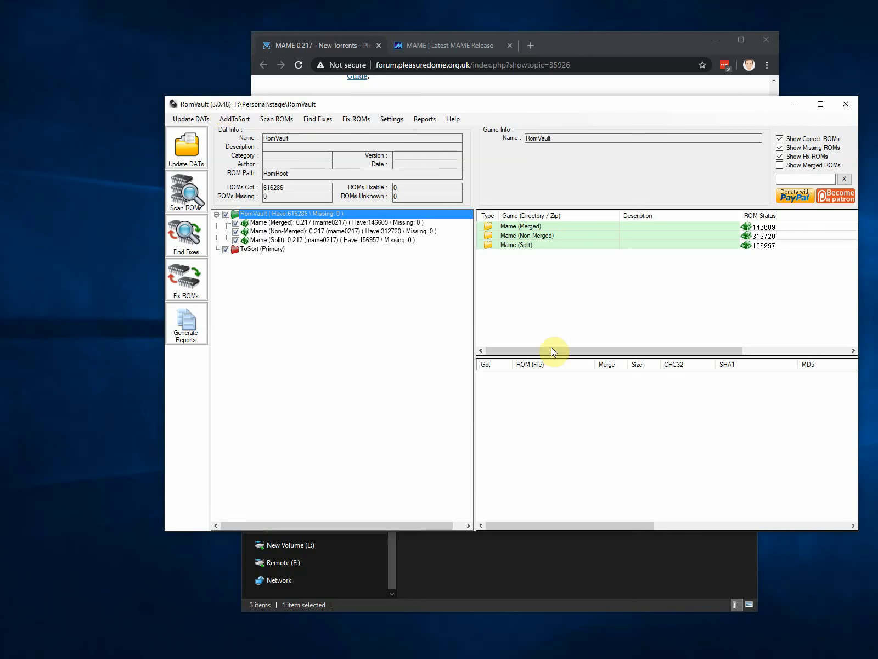
Switch to File Explorer and create a new folder named CHDs in DatRoot
click(538, 547)
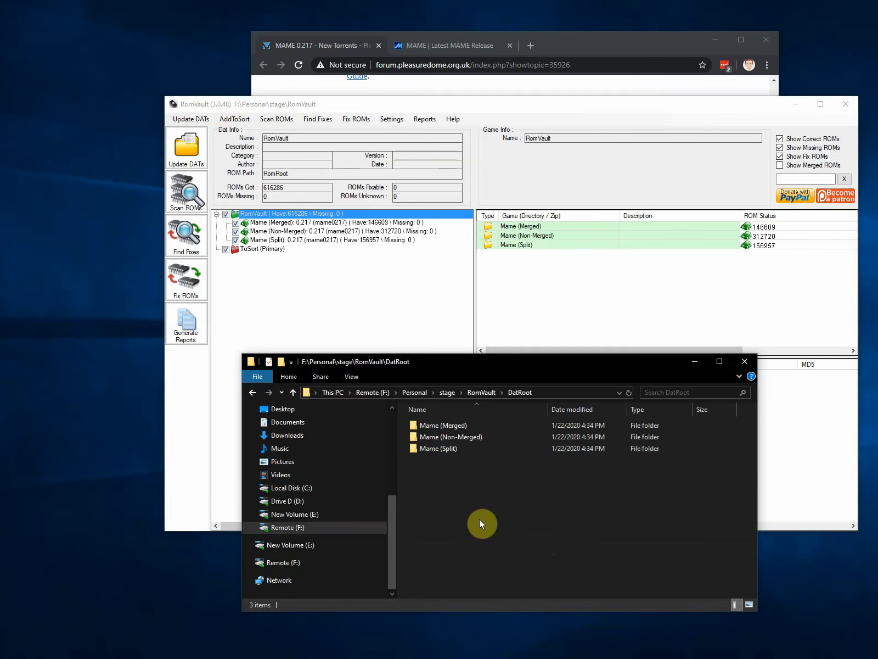
right_click(430, 471)
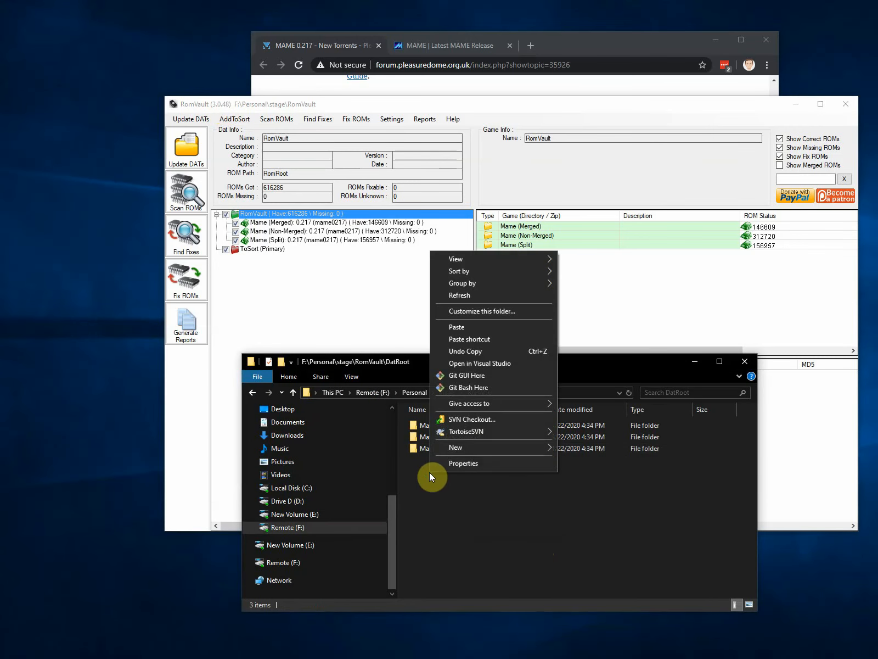
mouse_move(544, 445)
click(595, 446)
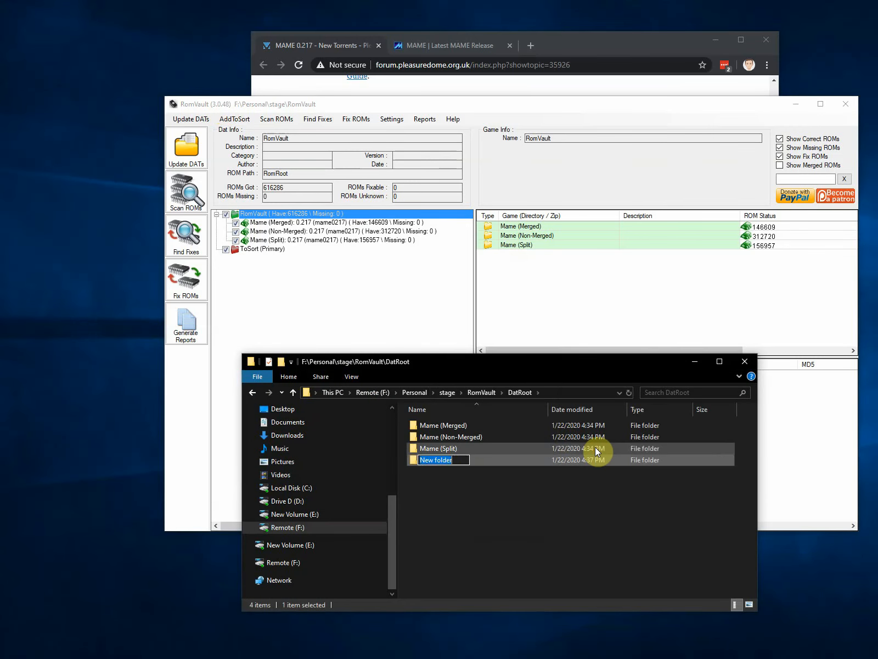
text(CHDs)
key(Return)
Copy mame0217.xml from DatRoot\Mame (Merged) into DatRoot\CHDs and update the DATs in RomVault
click(585, 51)
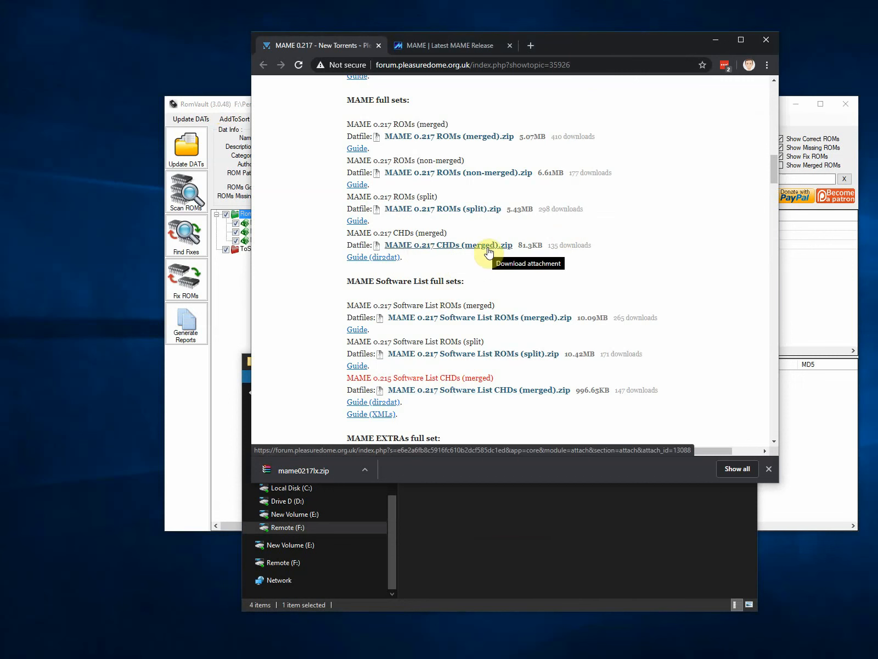
click(503, 512)
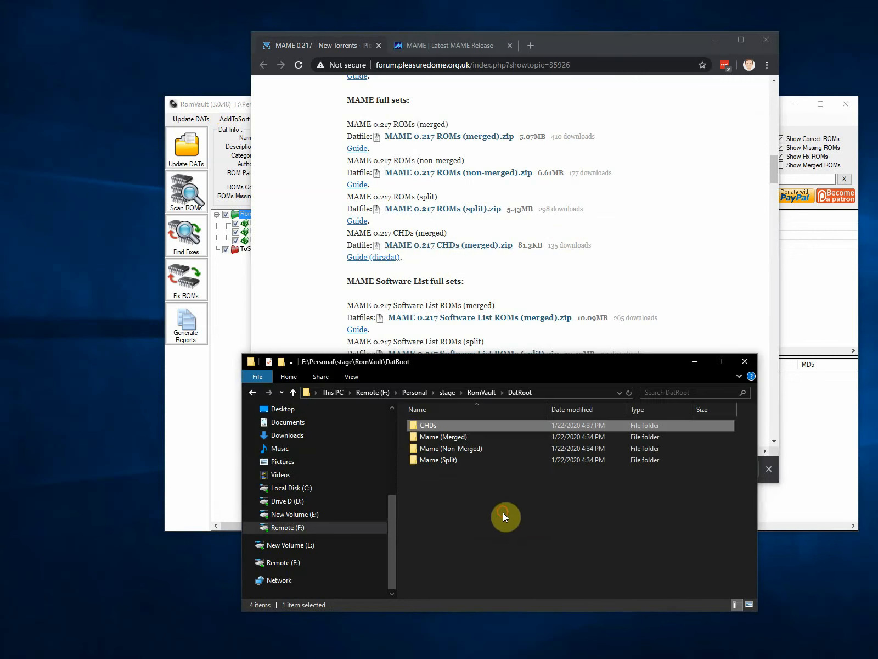
double_click(434, 427)
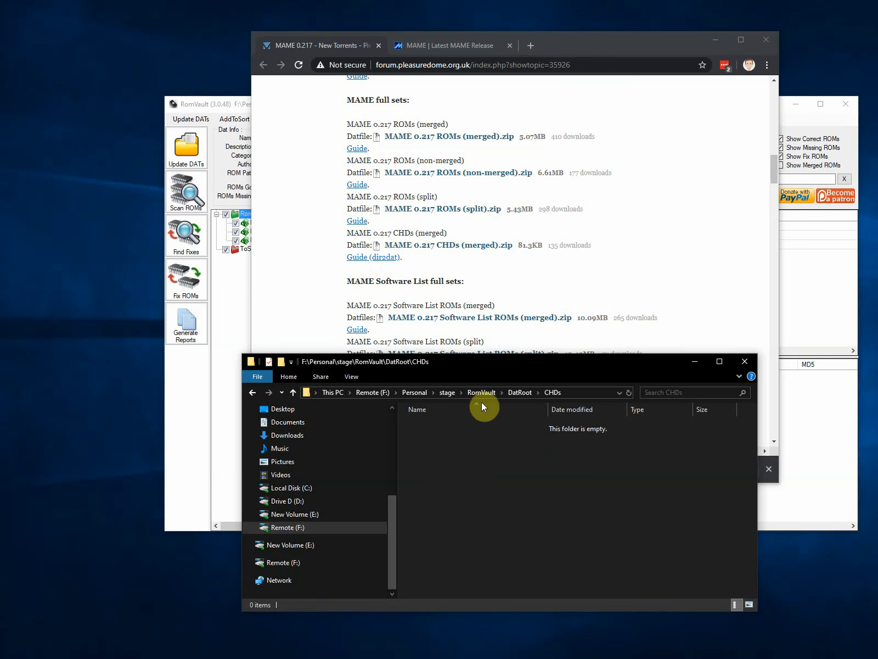
click(515, 391)
double_click(446, 435)
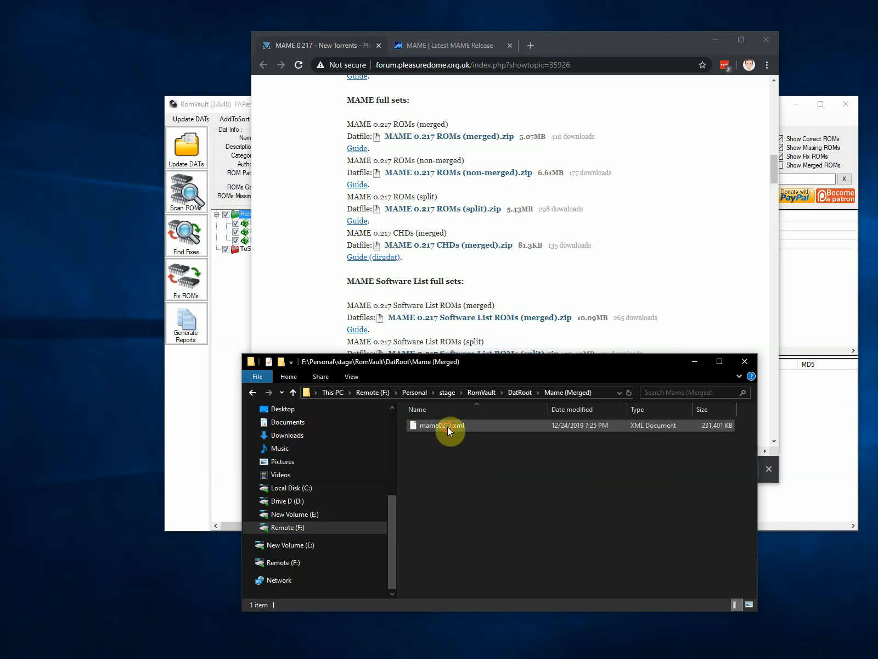
click(447, 426)
click(515, 392)
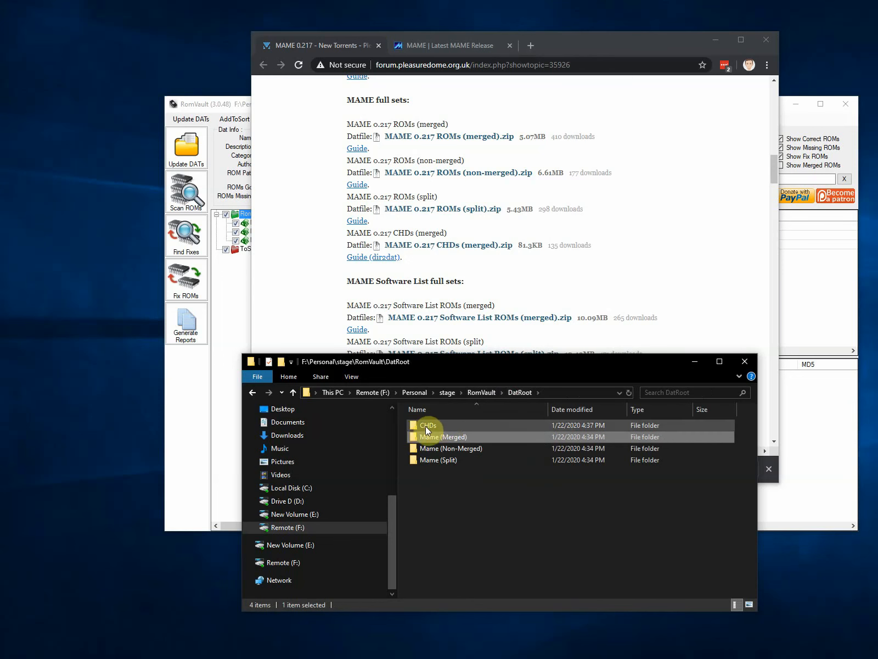
double_click(425, 426)
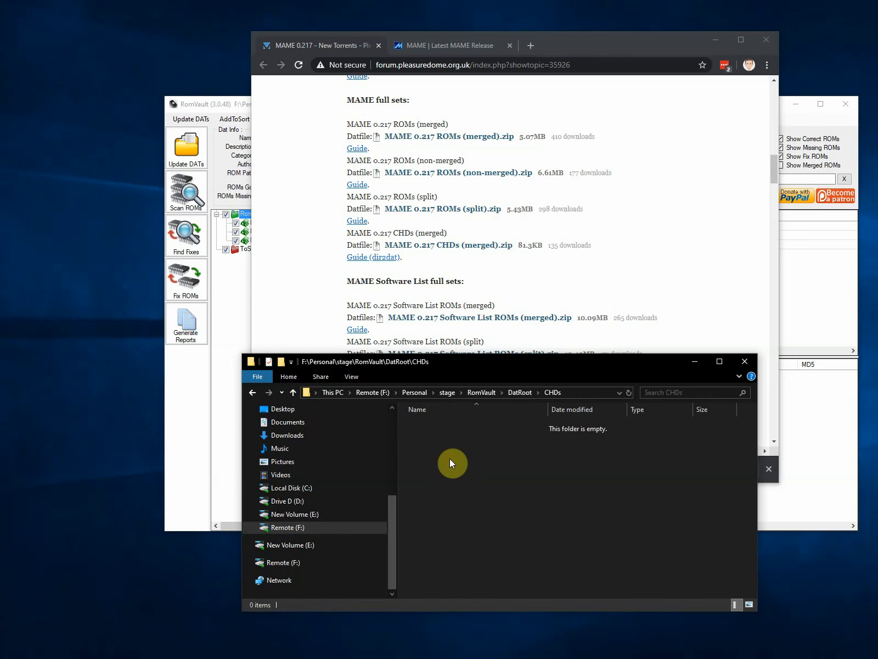
key(ctrl+v)
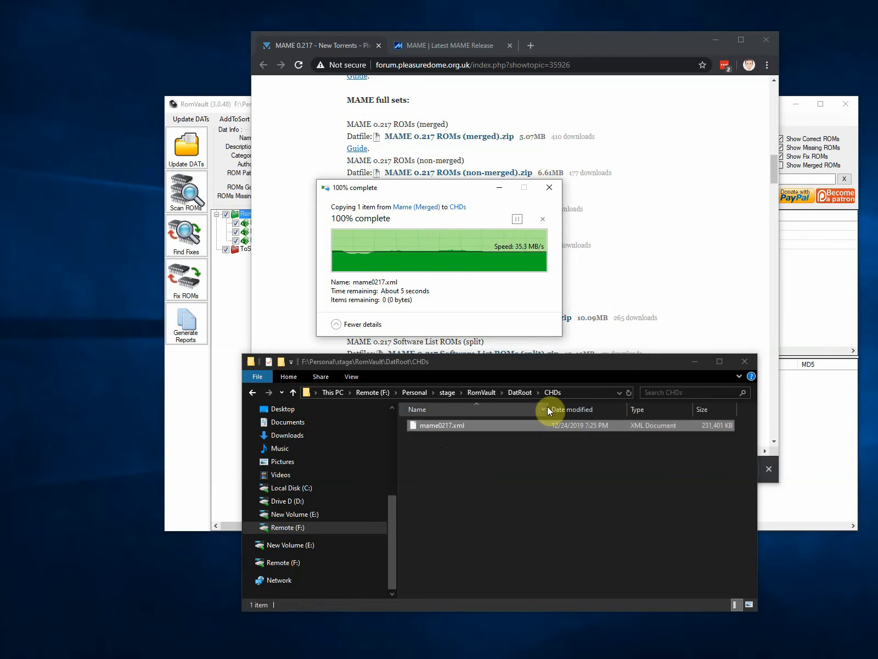
click(229, 289)
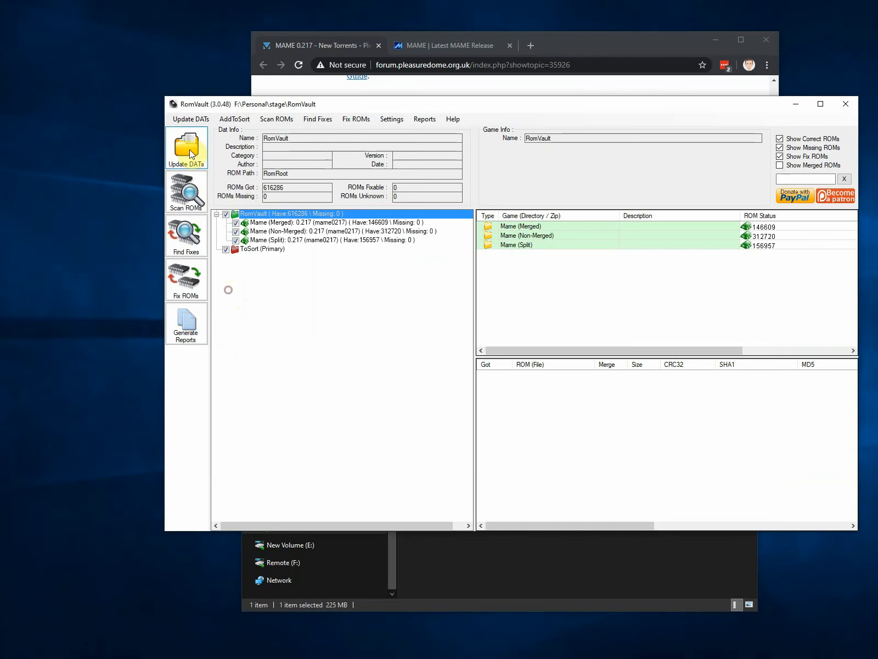
click(189, 149)
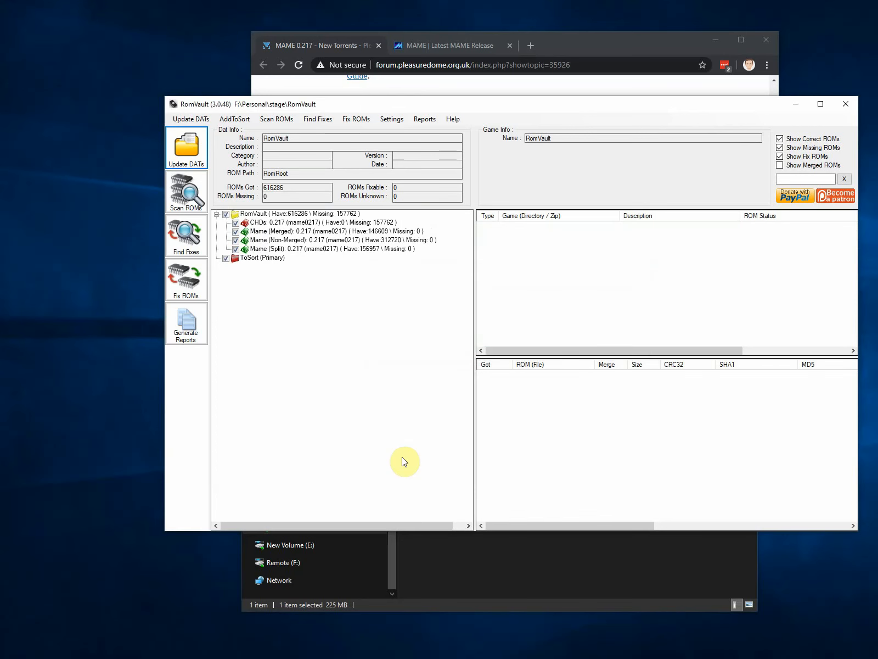
Set the CHDs directory's merge type to Merge, ROM/CHD filter to CHDs Only and compression type to File, and apply
click(275, 223)
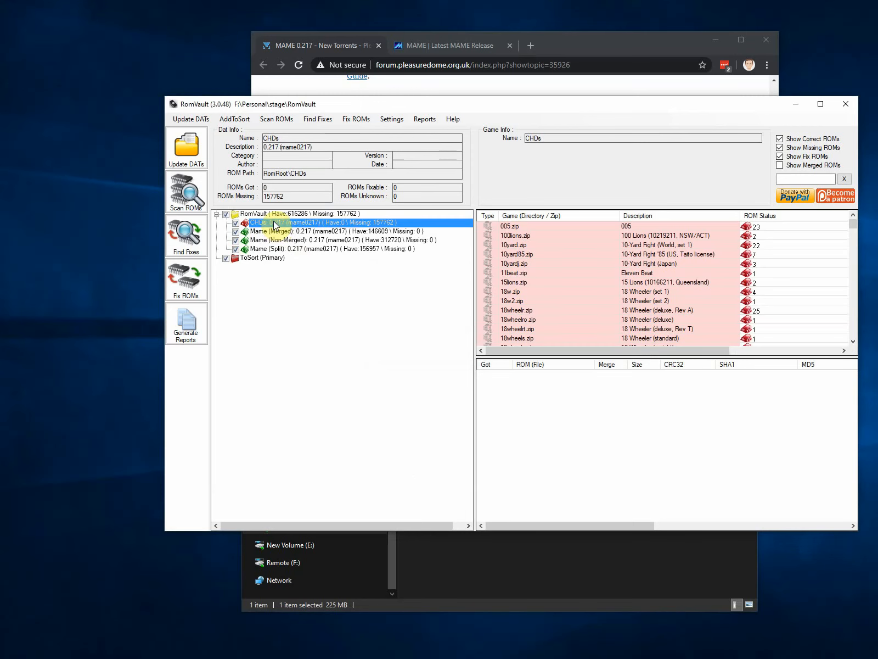
right_click(274, 224)
click(283, 246)
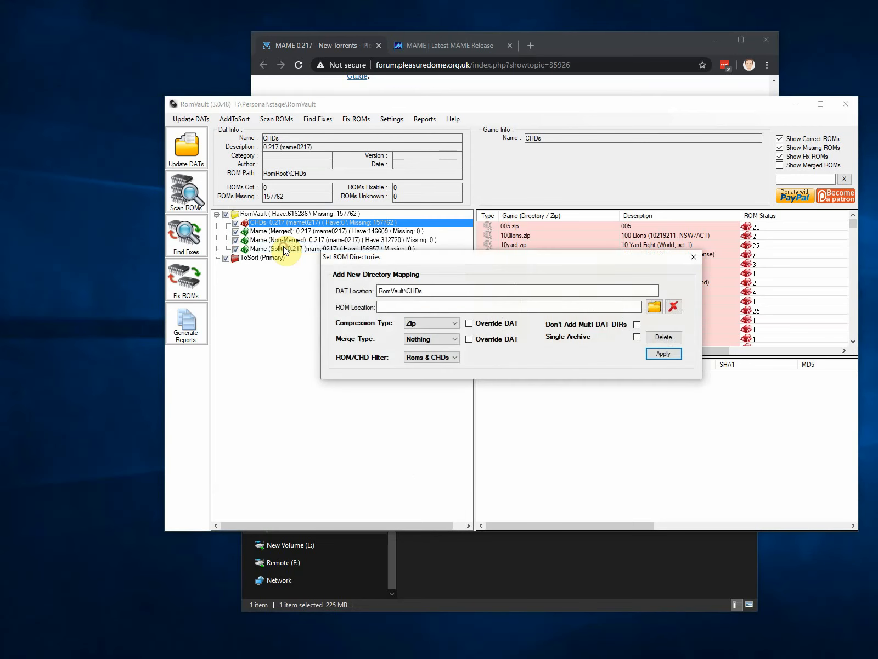
click(423, 339)
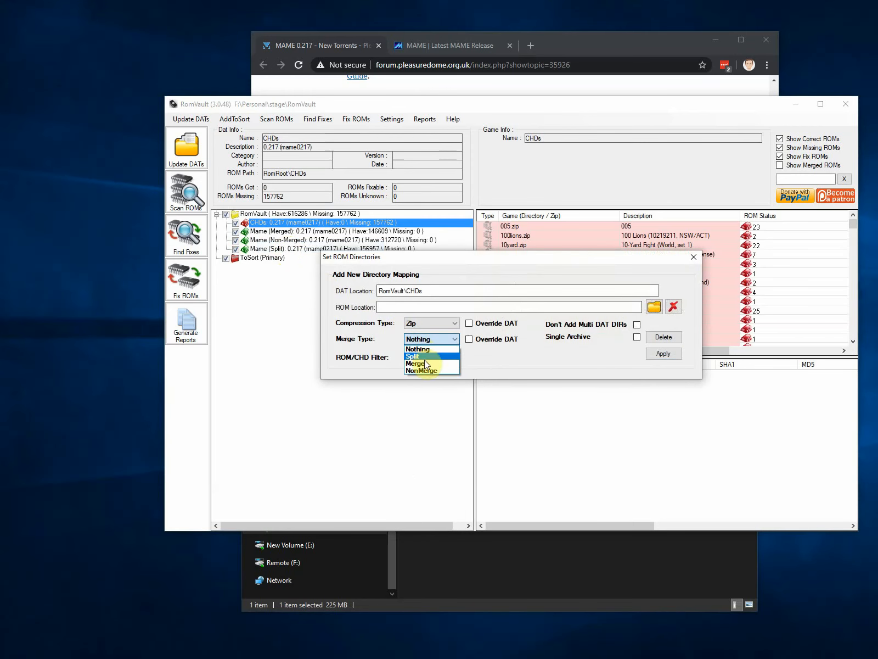
click(426, 361)
click(432, 359)
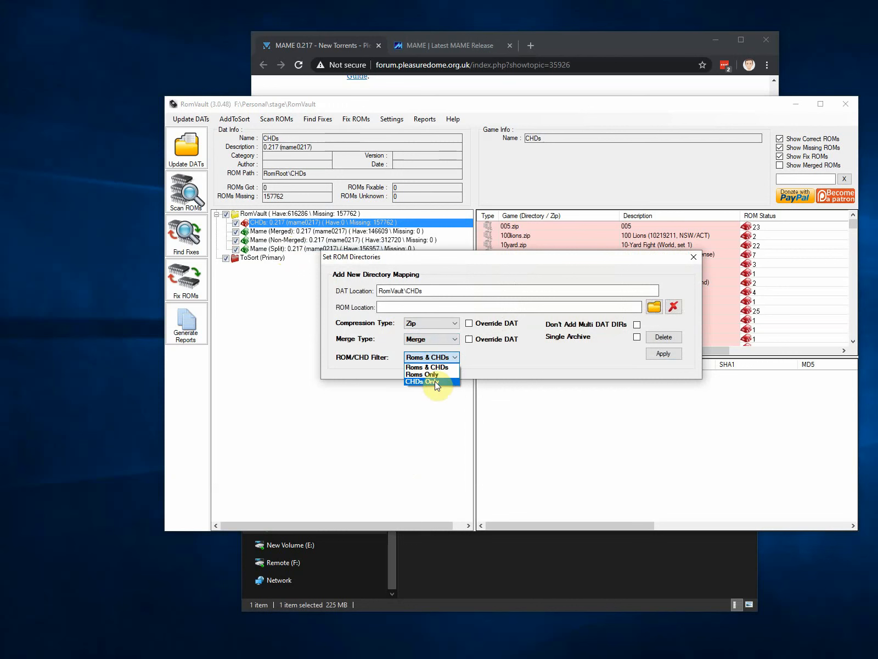
click(435, 381)
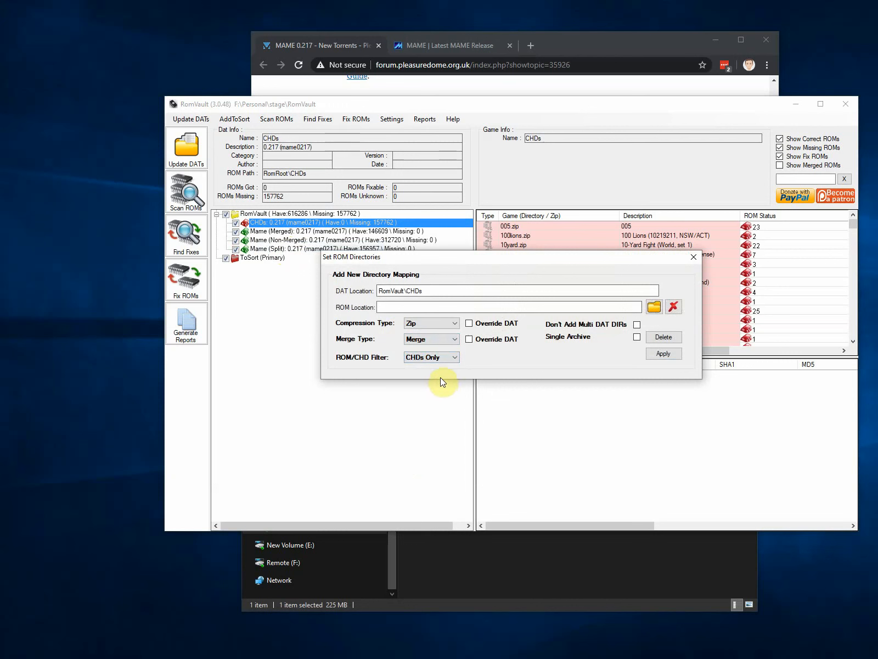
click(439, 322)
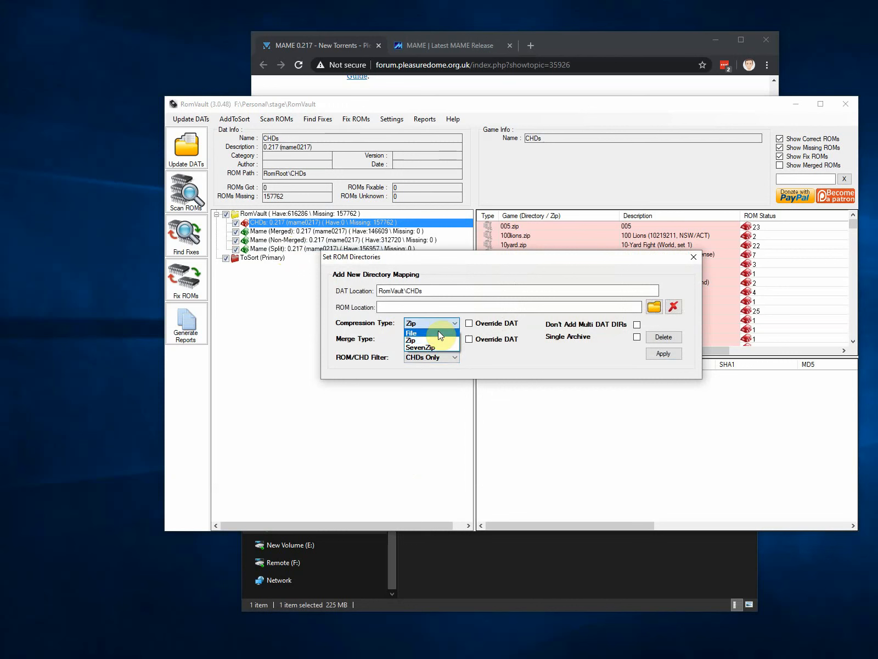
click(437, 331)
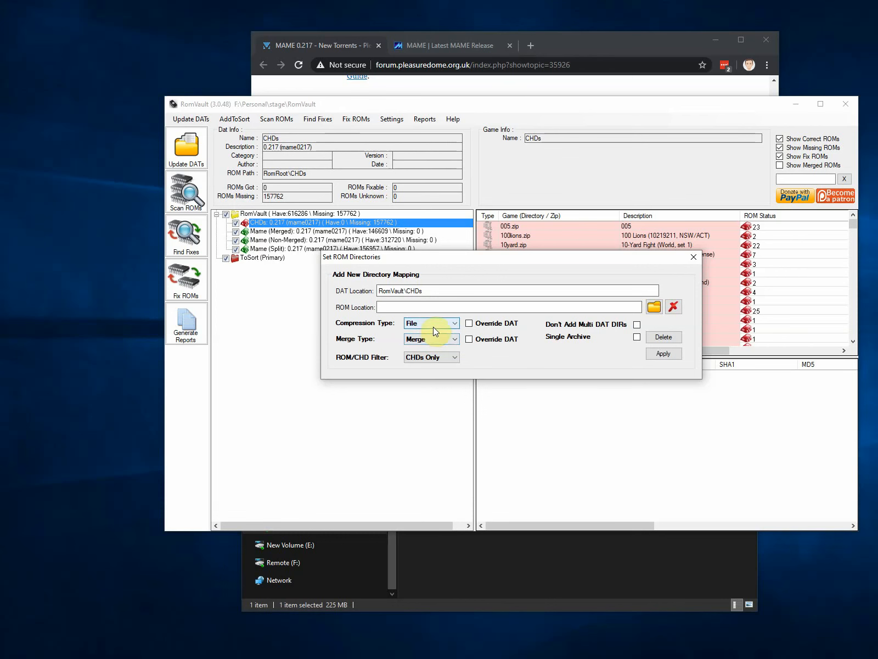
click(665, 355)
click(668, 355)
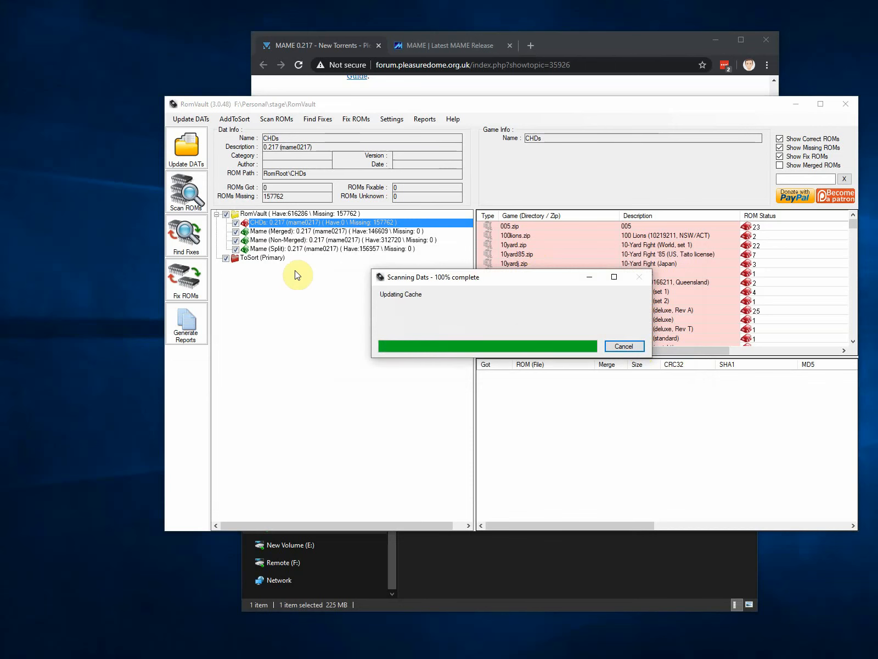
Examine the list of CHD games in the CHDs directory
click(259, 224)
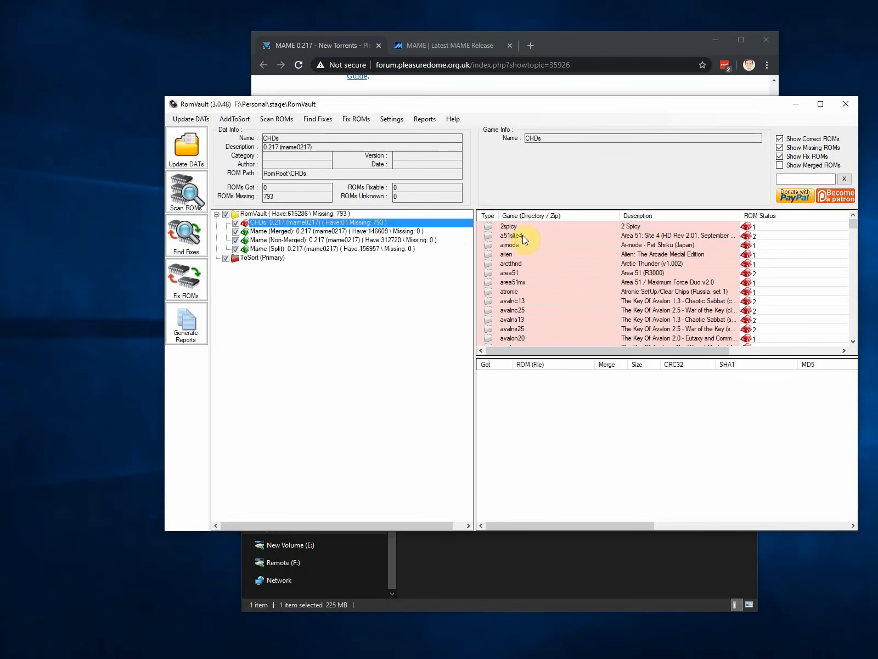
scroll(526, 238, down, 9)
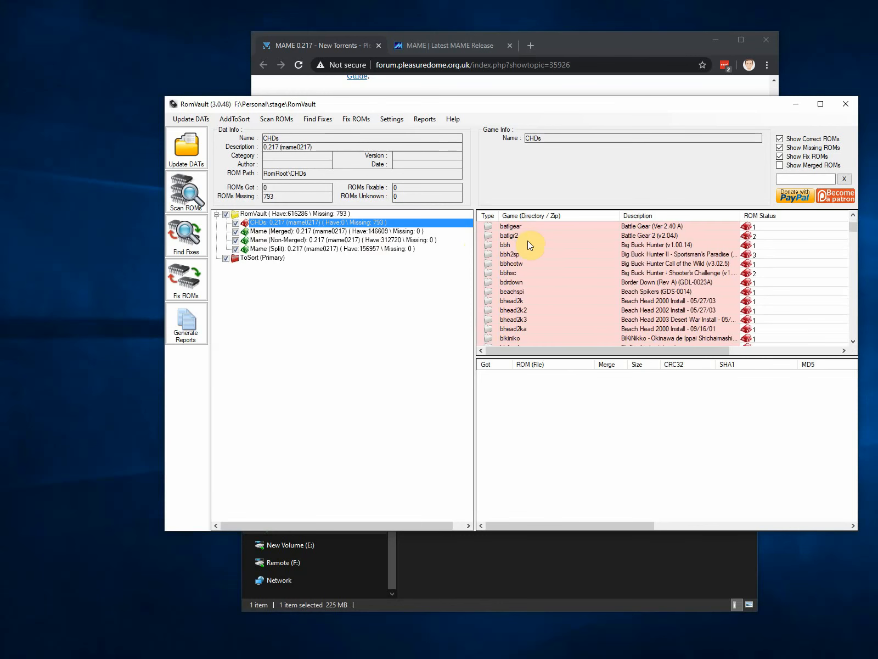
scroll(527, 240, down, 8)
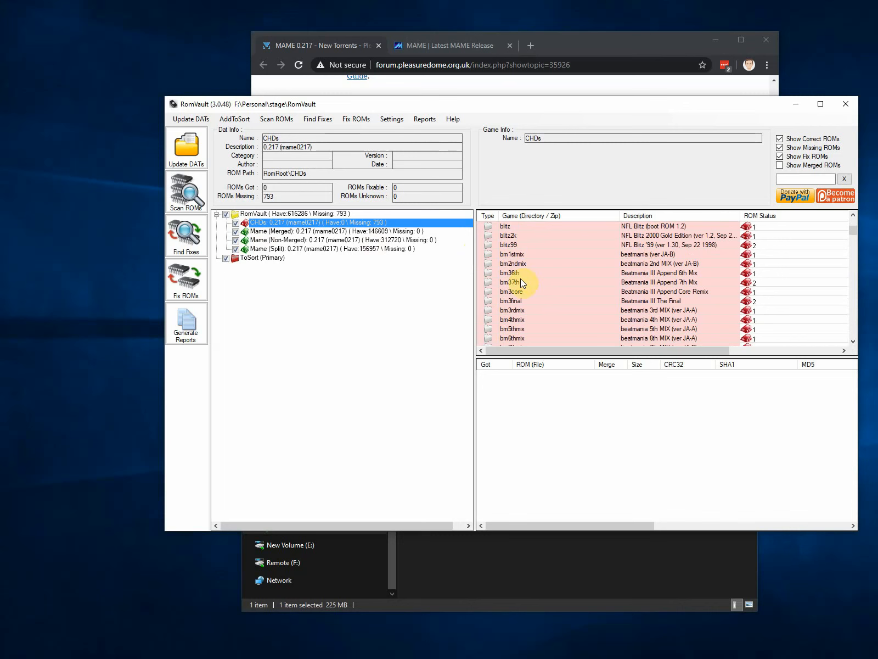
scroll(515, 285, down, 6)
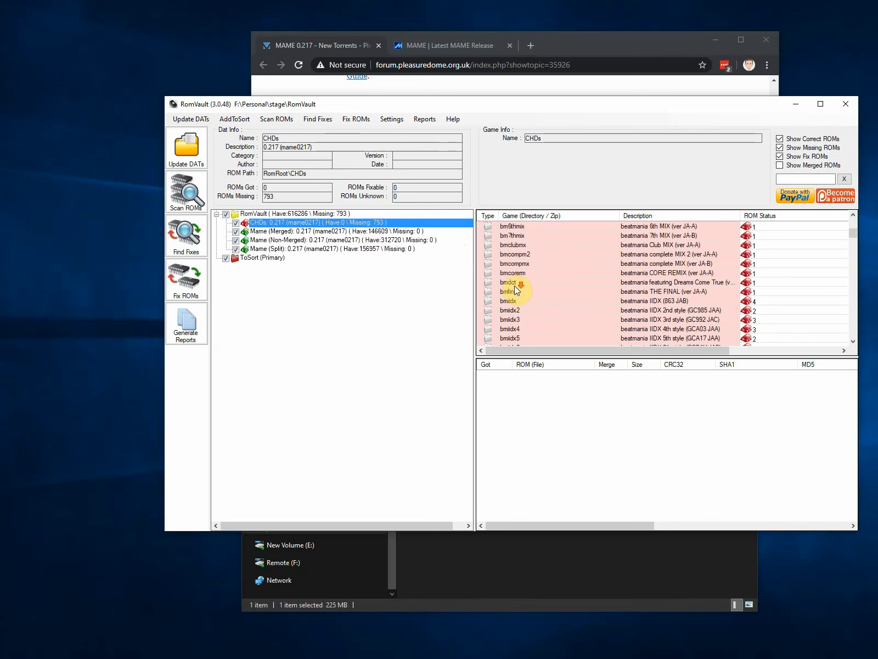
scroll(514, 285, up, 2)
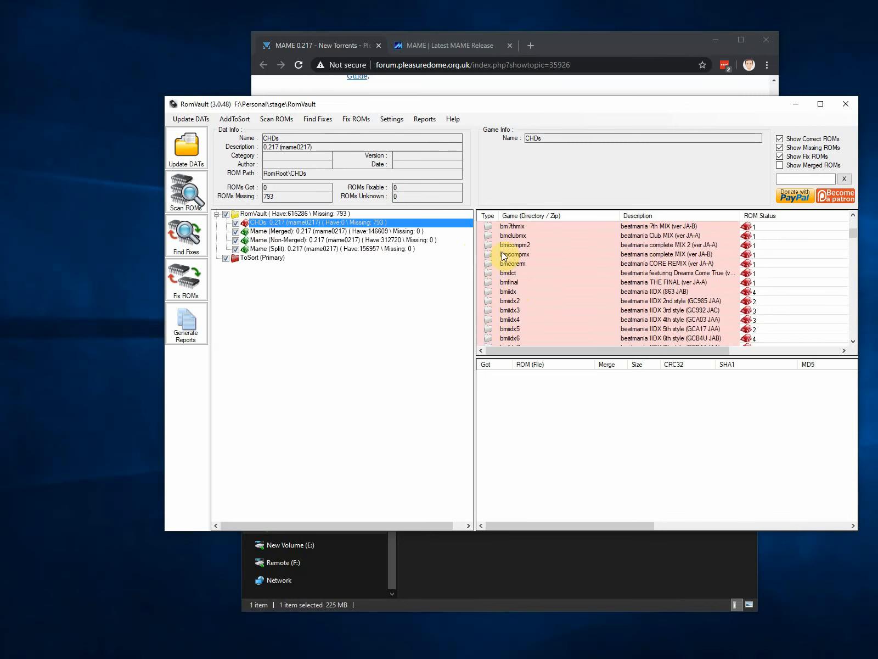
Switch to the forum topic in the browser and review its introduction about the MAME 0.217 sets
click(561, 47)
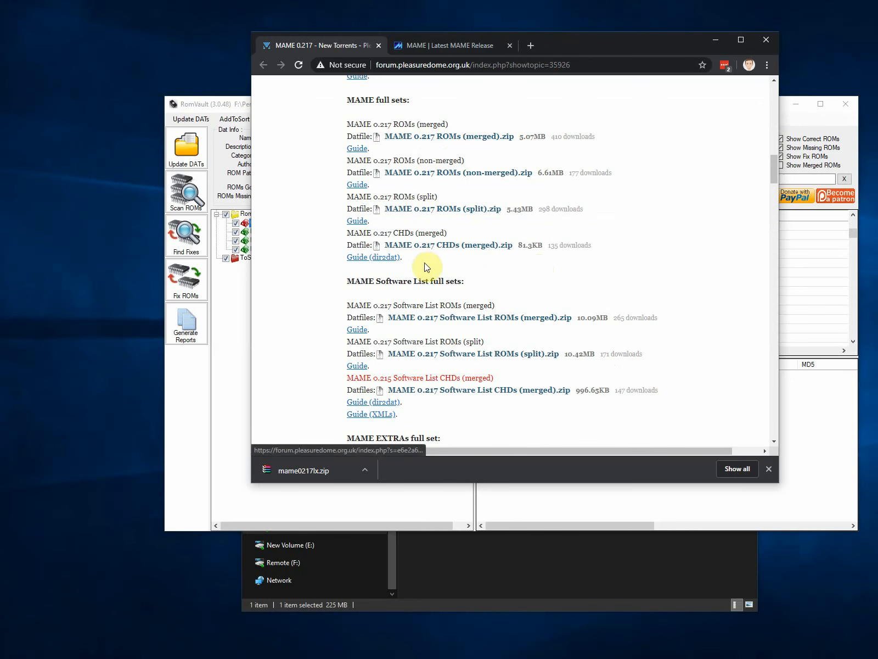
drag(773, 169, 768, 116)
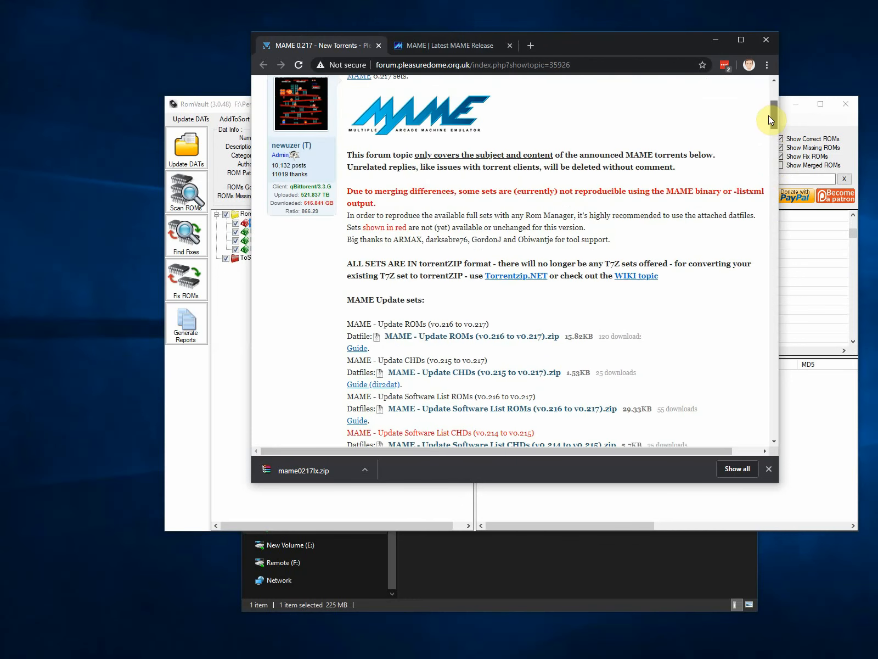